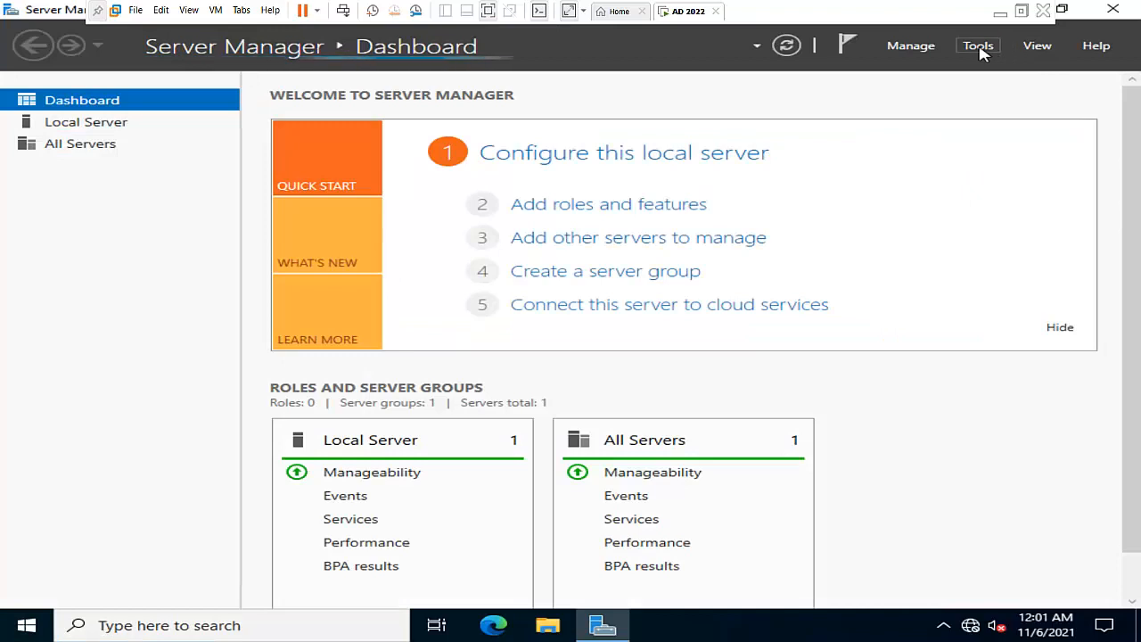
Open Windows Server Backup from Server Manager and start a one-time backup using Different options
left_click(979, 46)
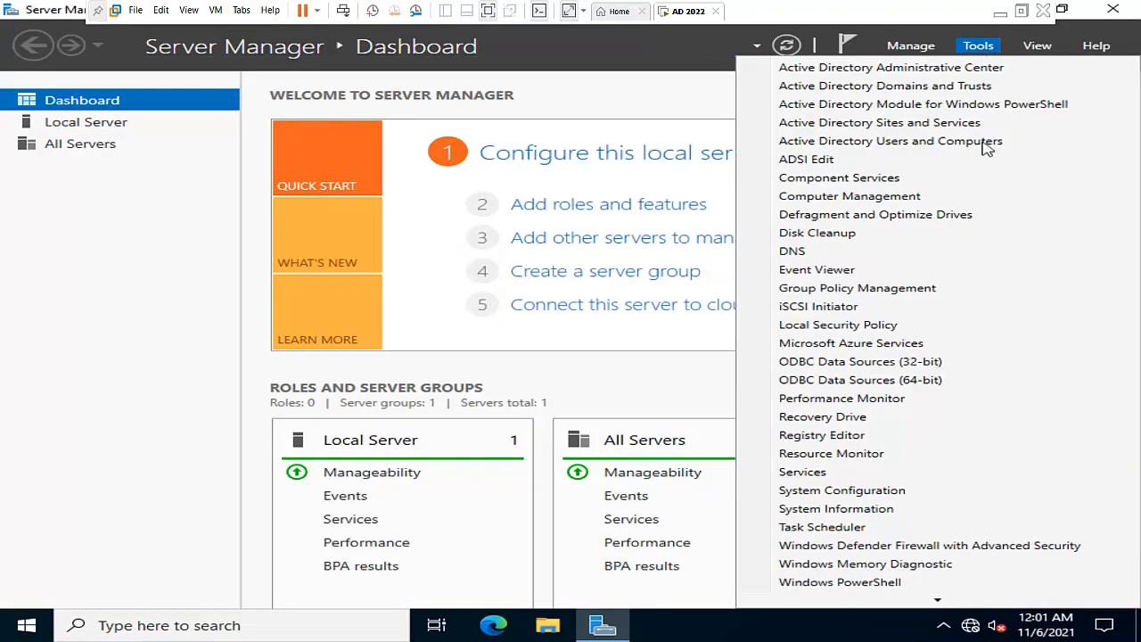
scroll(932, 392, "down", 2)
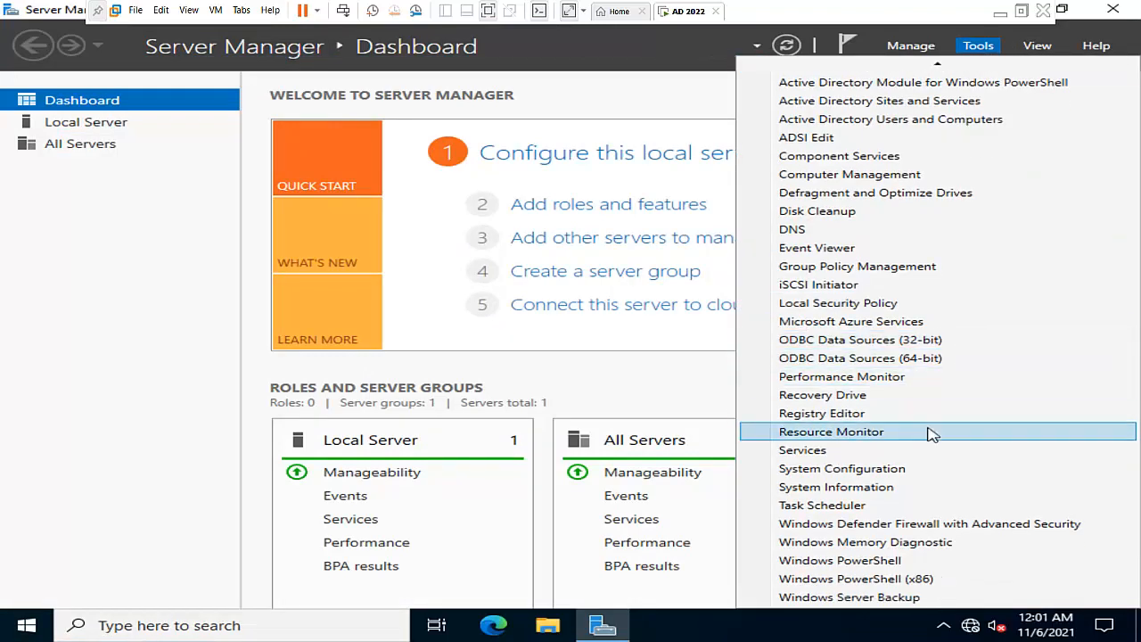
left_click(878, 597)
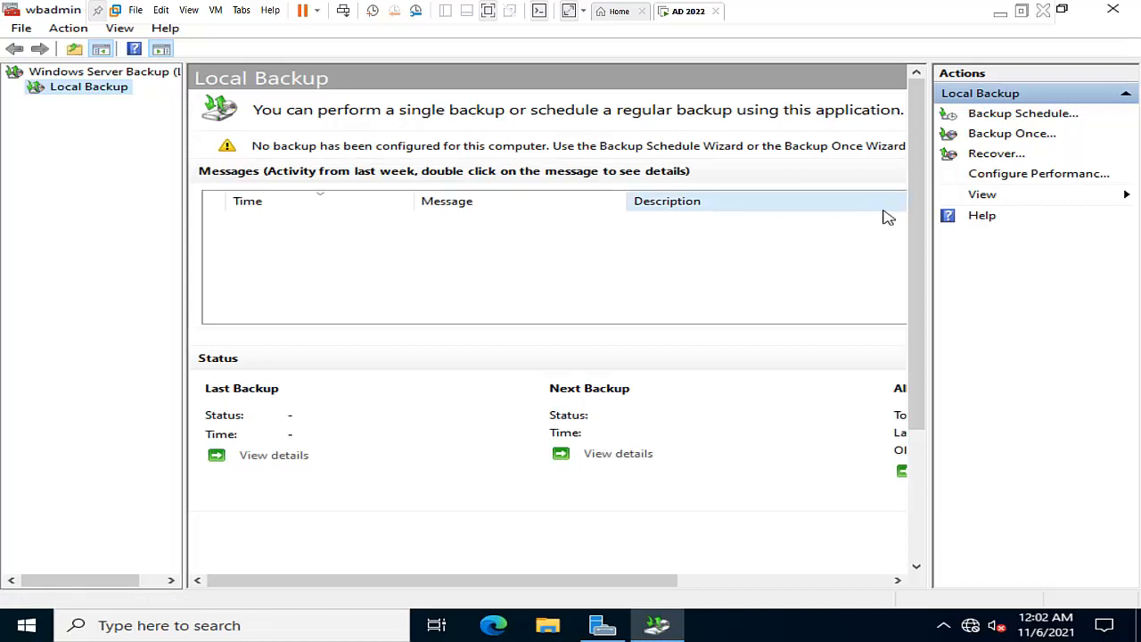
left_click(1014, 138)
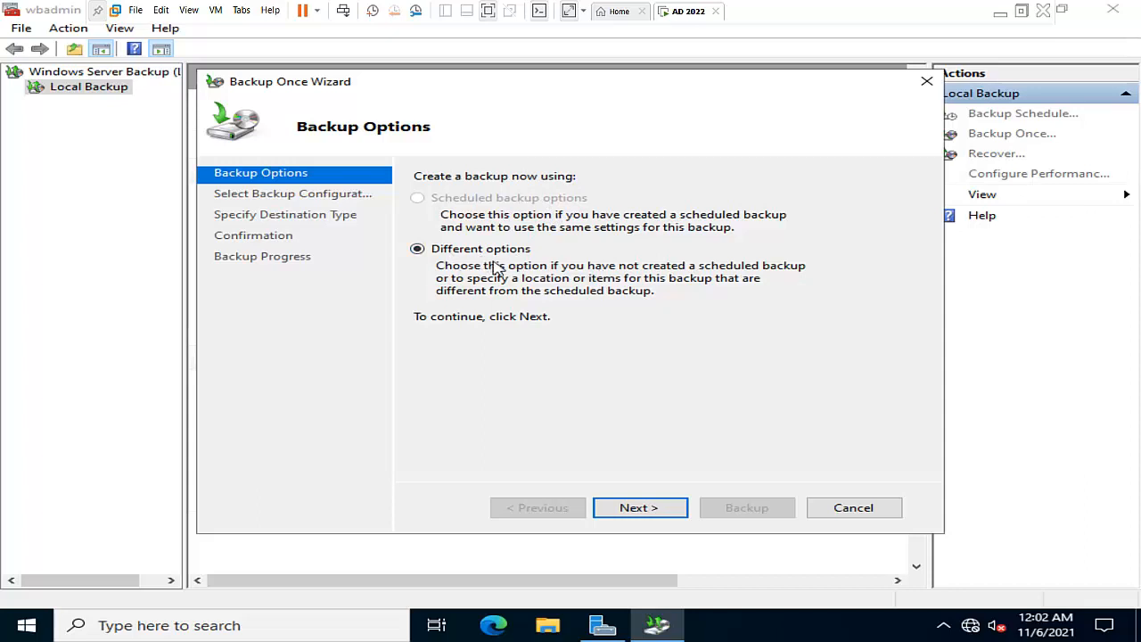
left_click(656, 510)
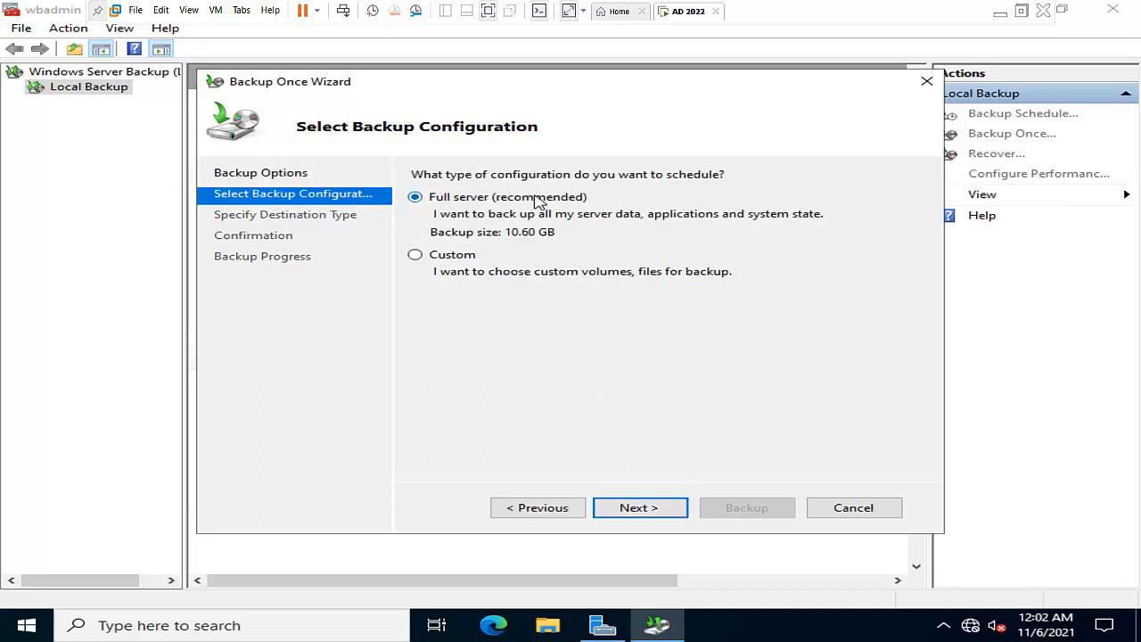
Choose the Custom backup configuration and add System state as the item to back up
left_click(455, 261)
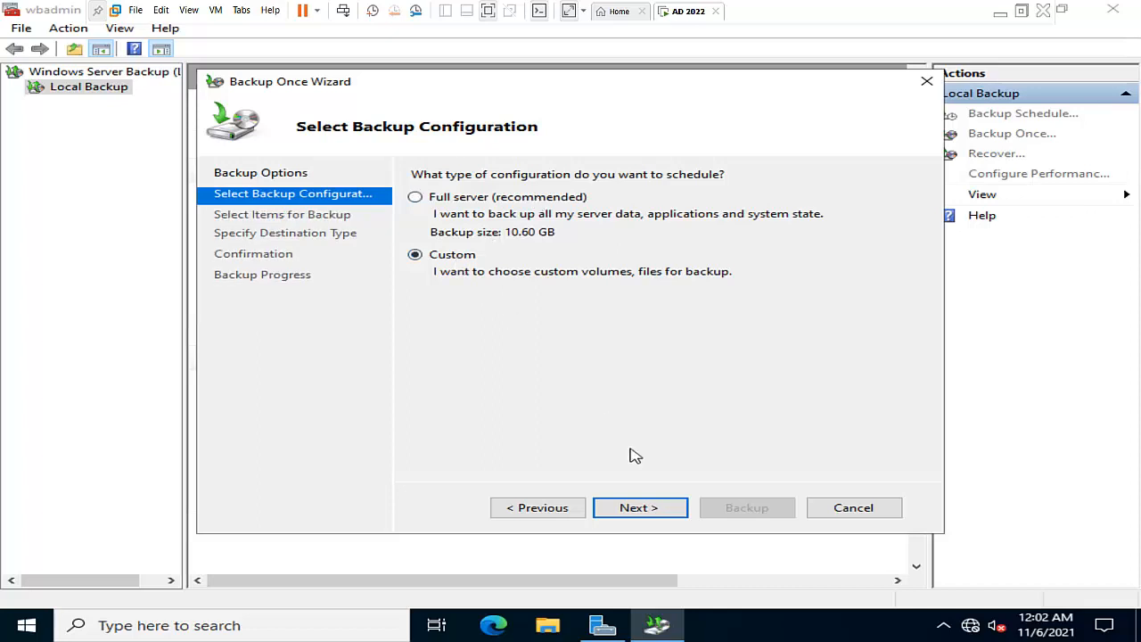
left_click(638, 507)
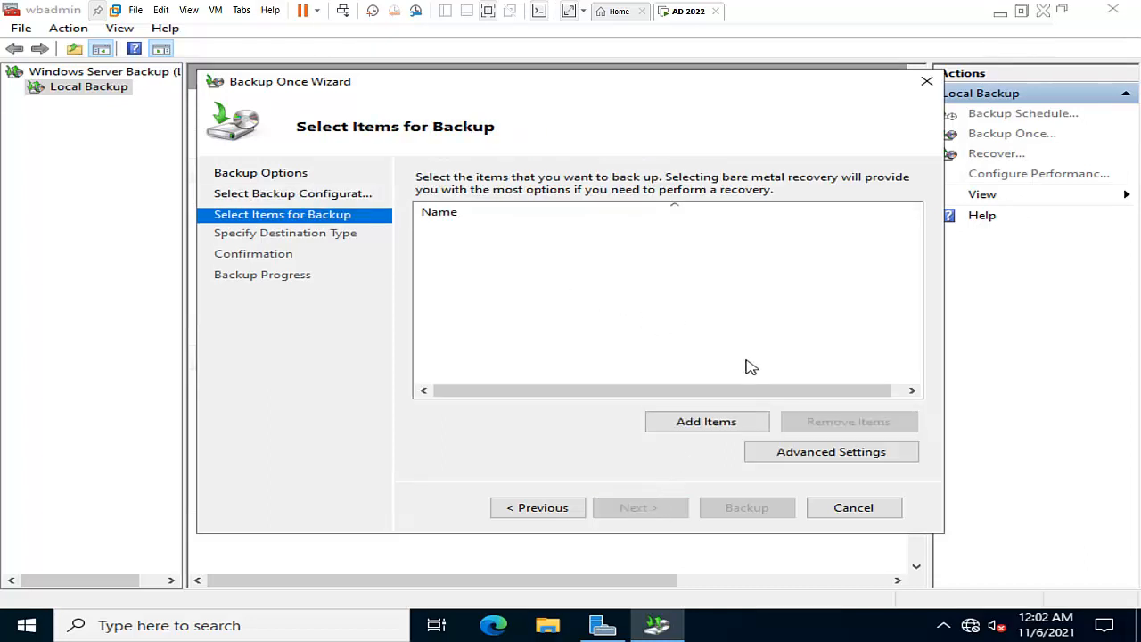
left_click(694, 426)
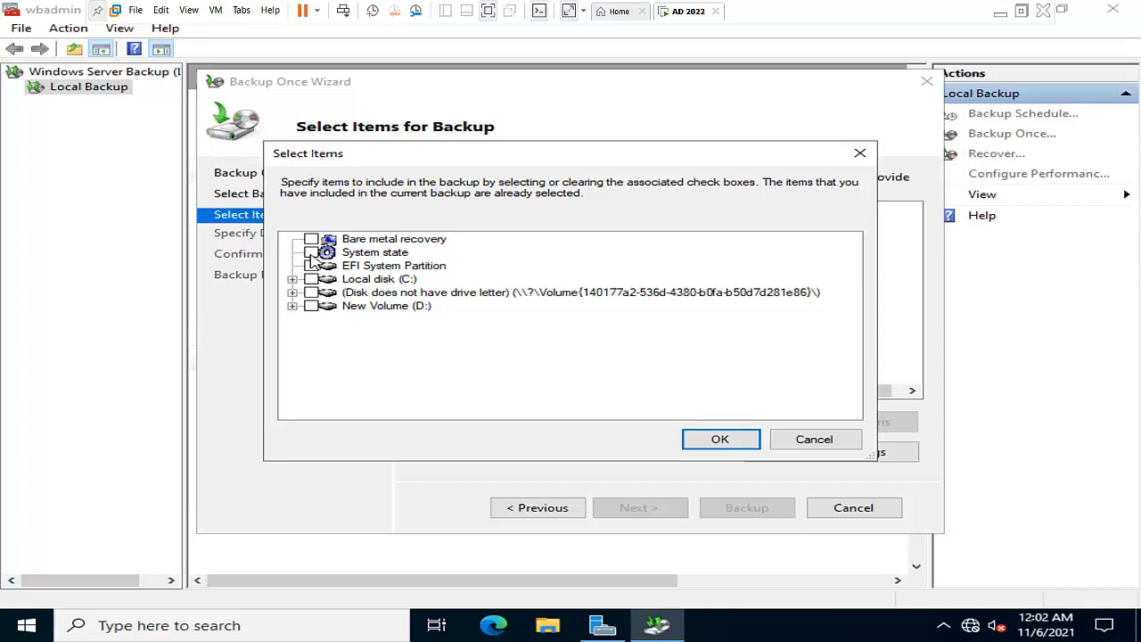
left_click(724, 440)
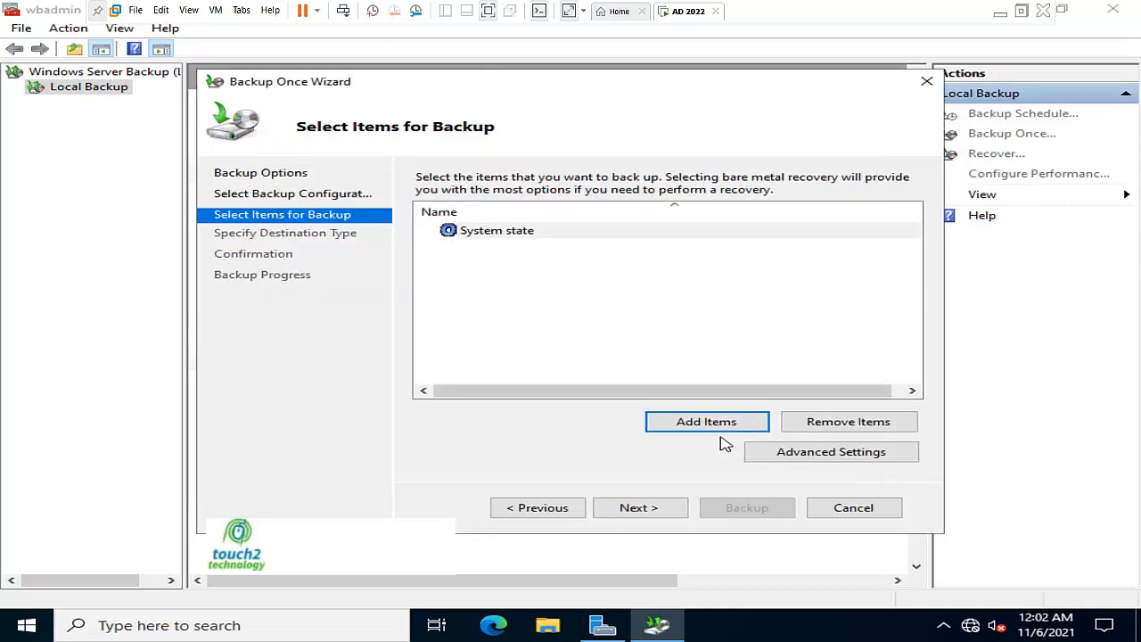
left_click(660, 505)
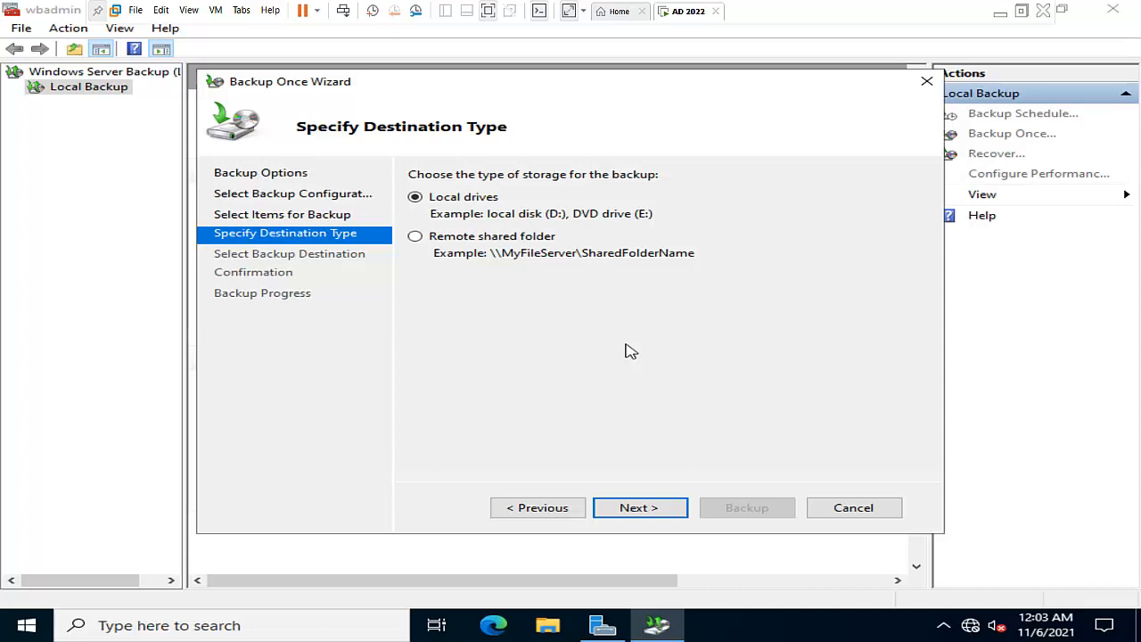
Check the free space and contents of New Volume (D:) in File Explorer, and return to the backup wizard
left_click(545, 626)
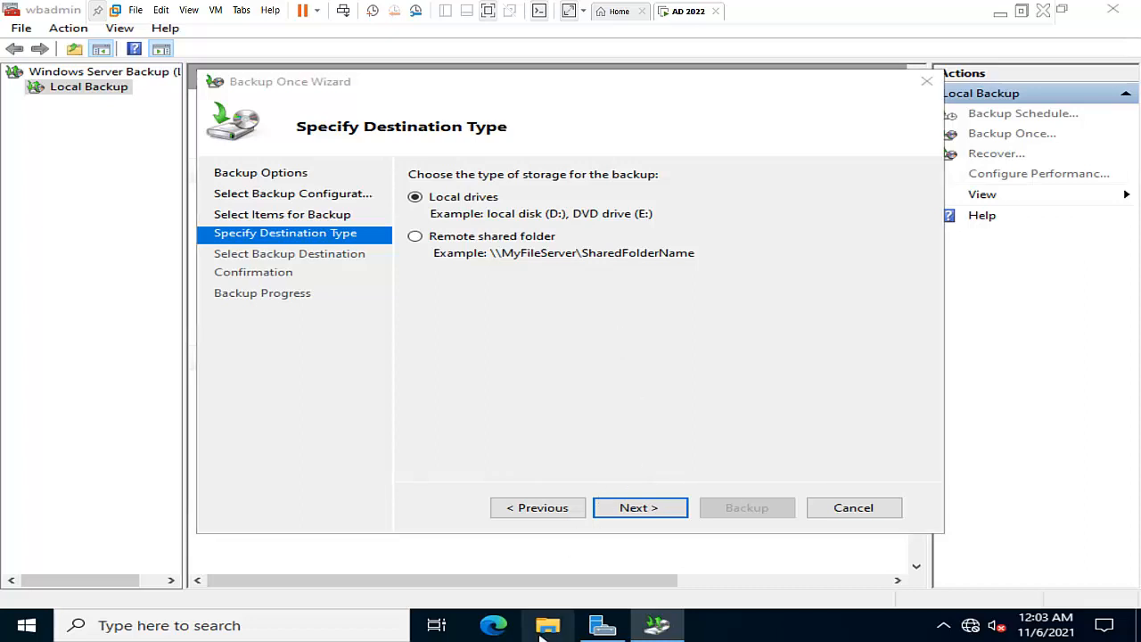
left_click(235, 296)
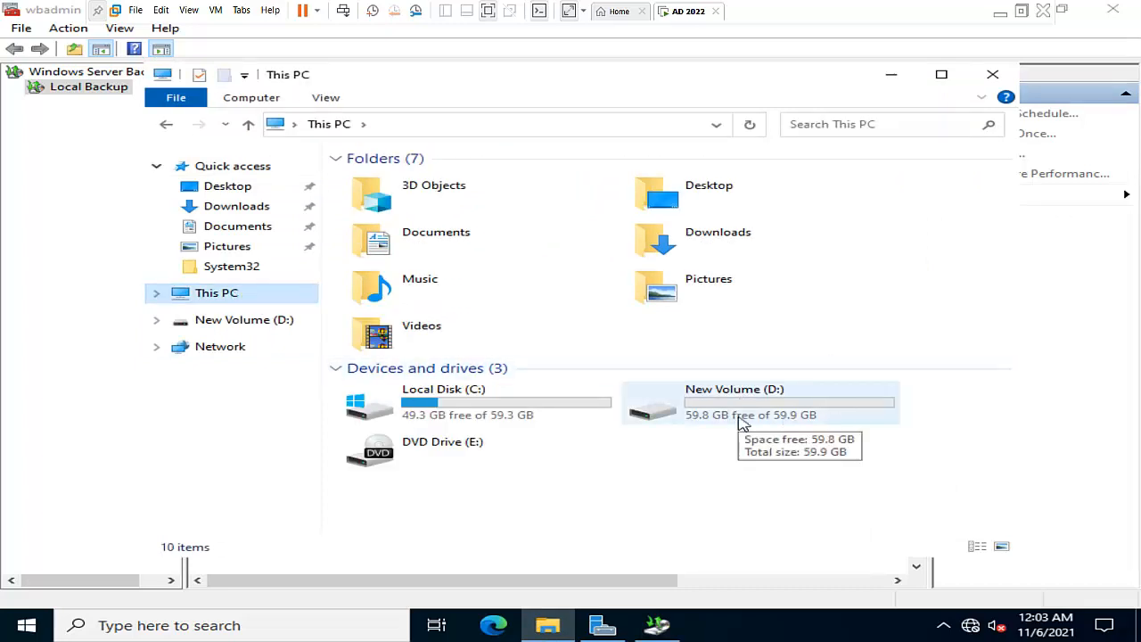
double_click(742, 419)
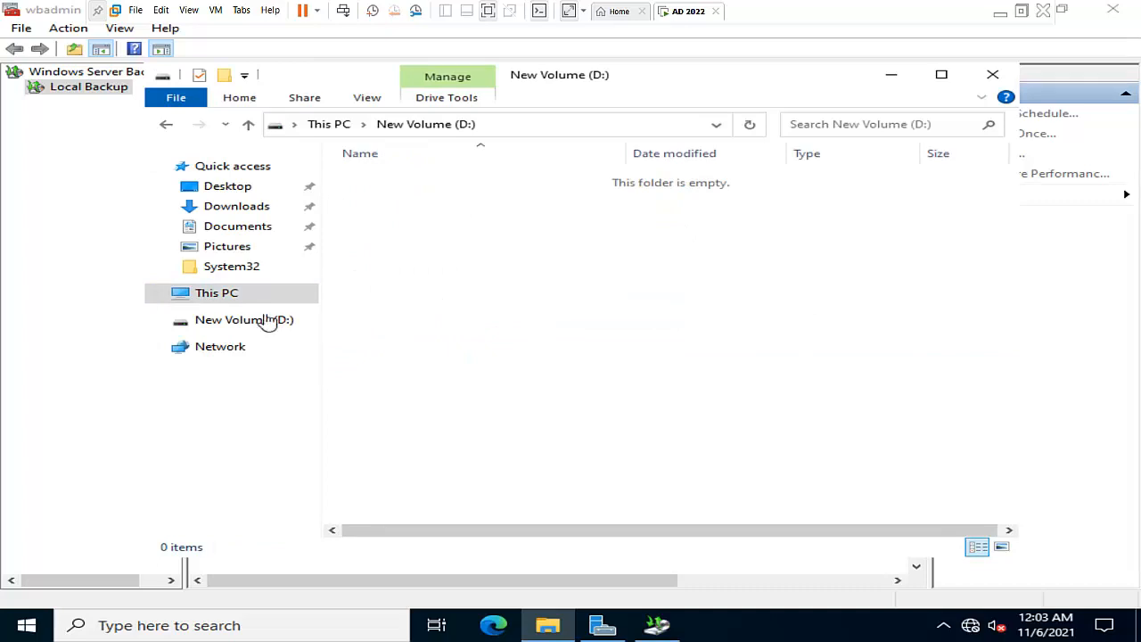
left_click(233, 296)
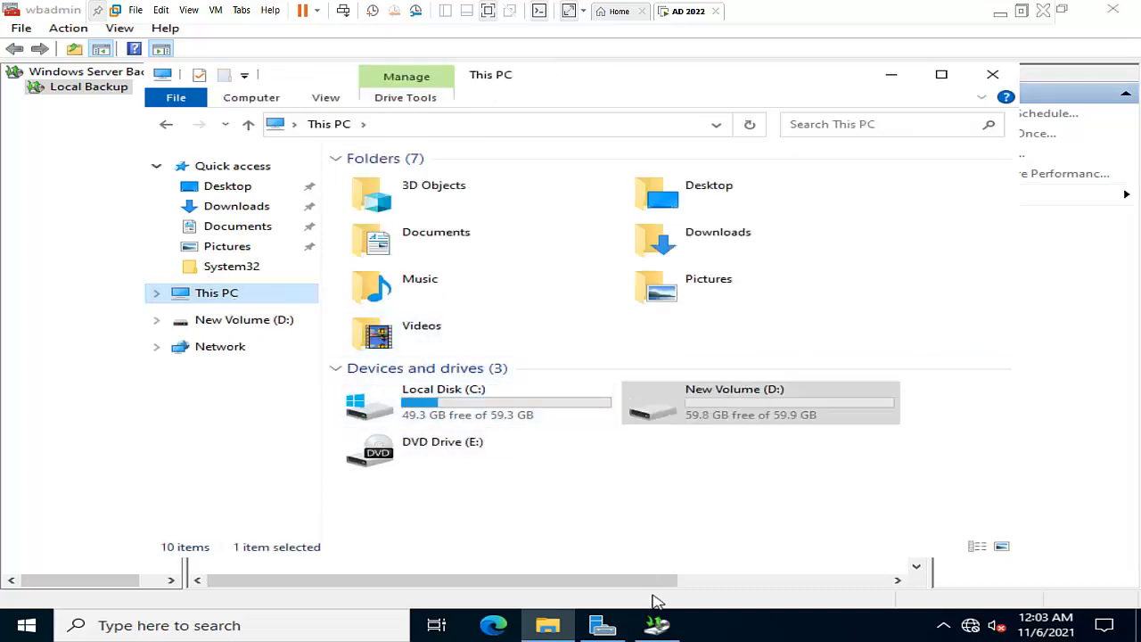
mouse_move(659, 625)
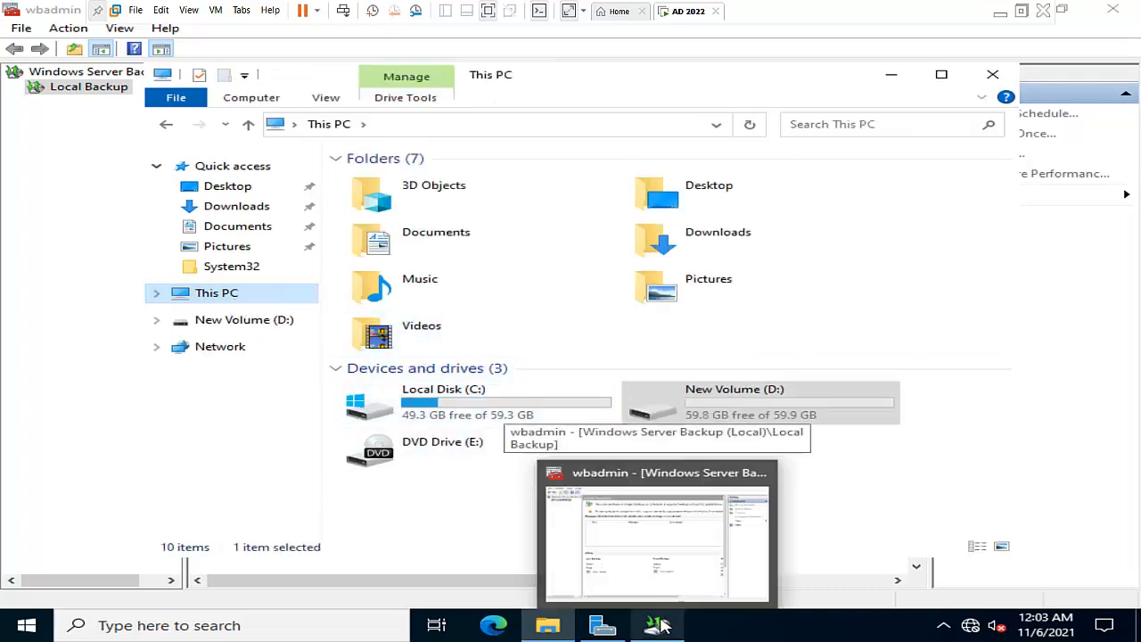
left_click(689, 541)
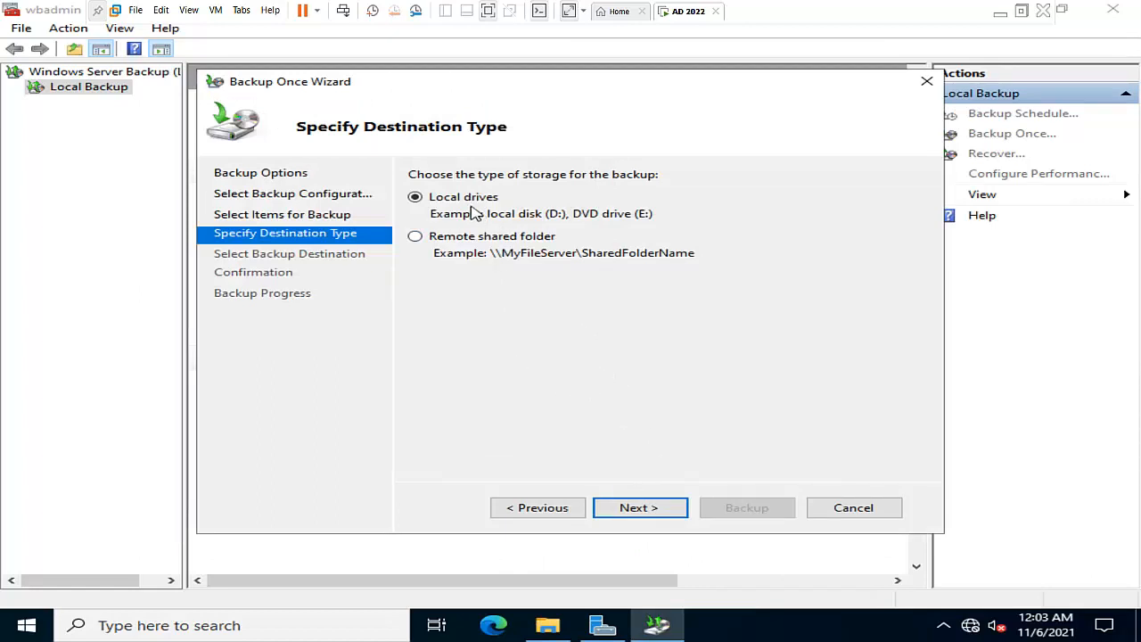
Store the backup on local drives with New Volume (D:) as the destination, and proceed to the confirmation page
left_click(636, 505)
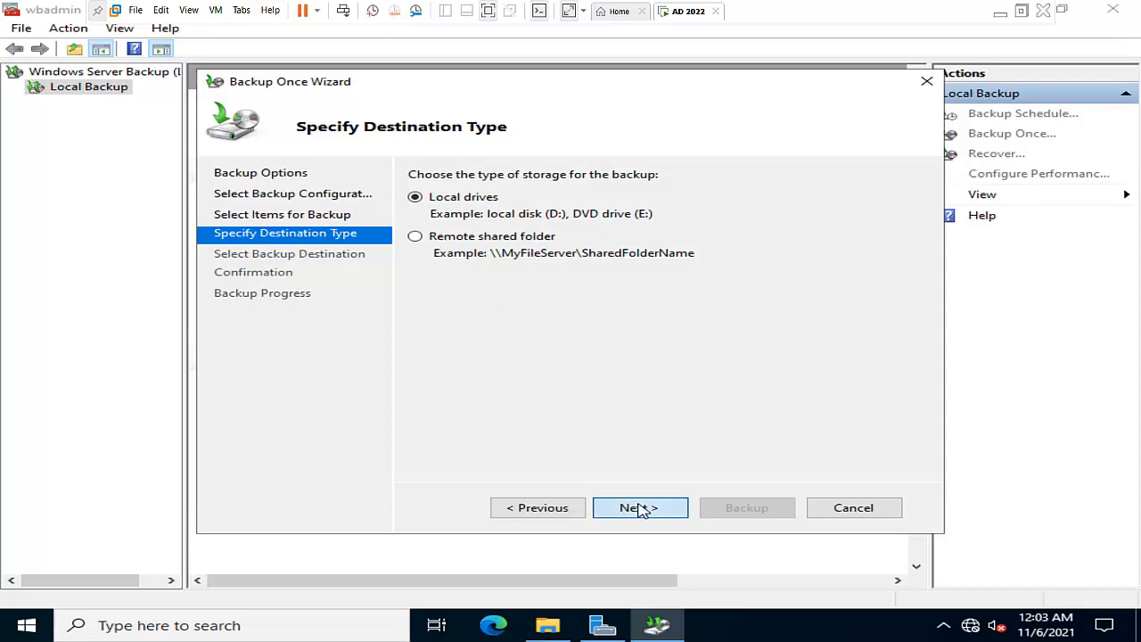
left_click(726, 221)
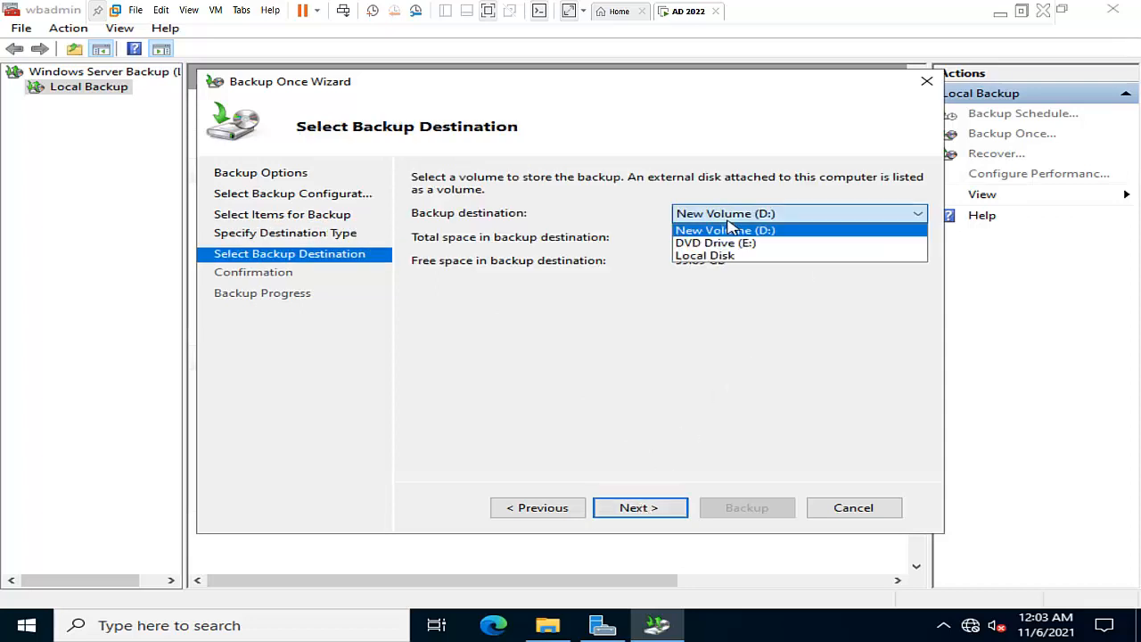
left_click(728, 225)
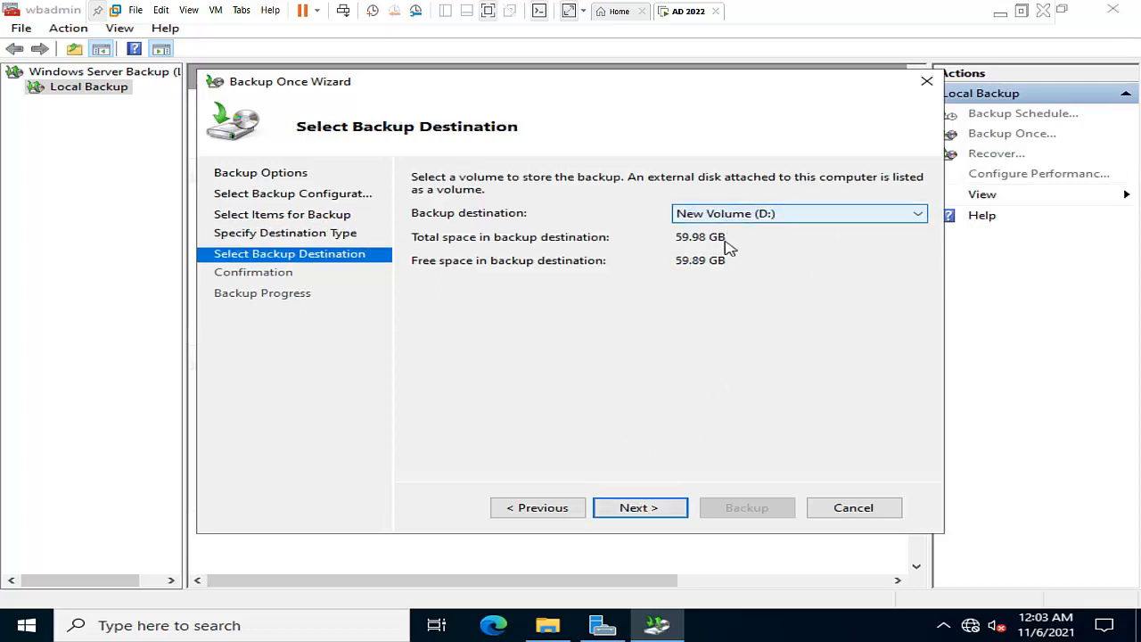
left_click(740, 218)
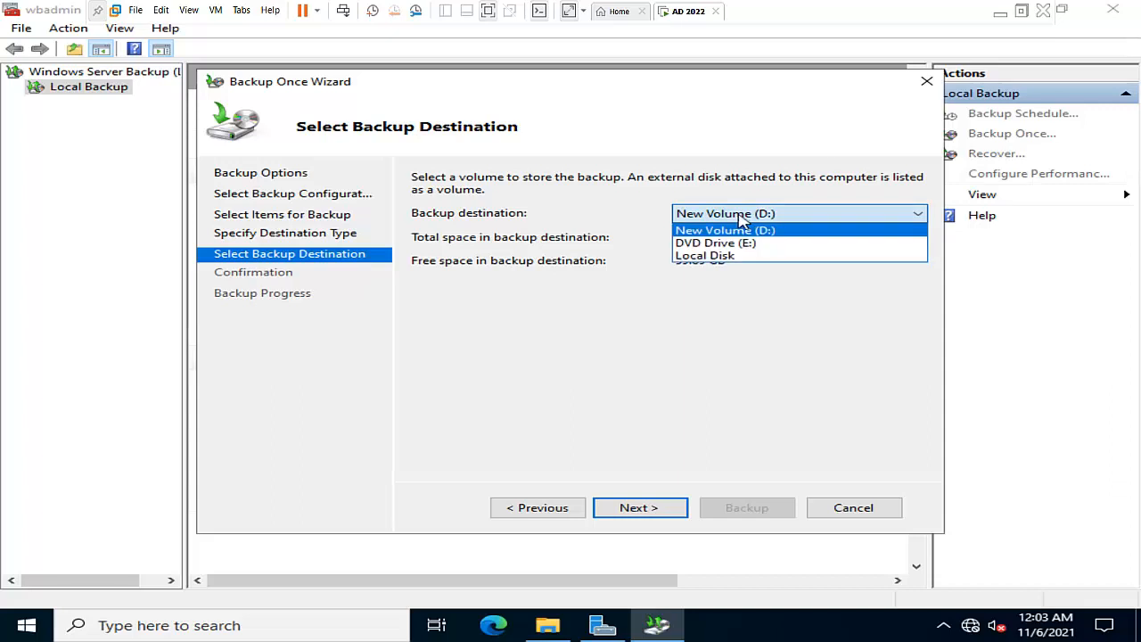
left_click(757, 307)
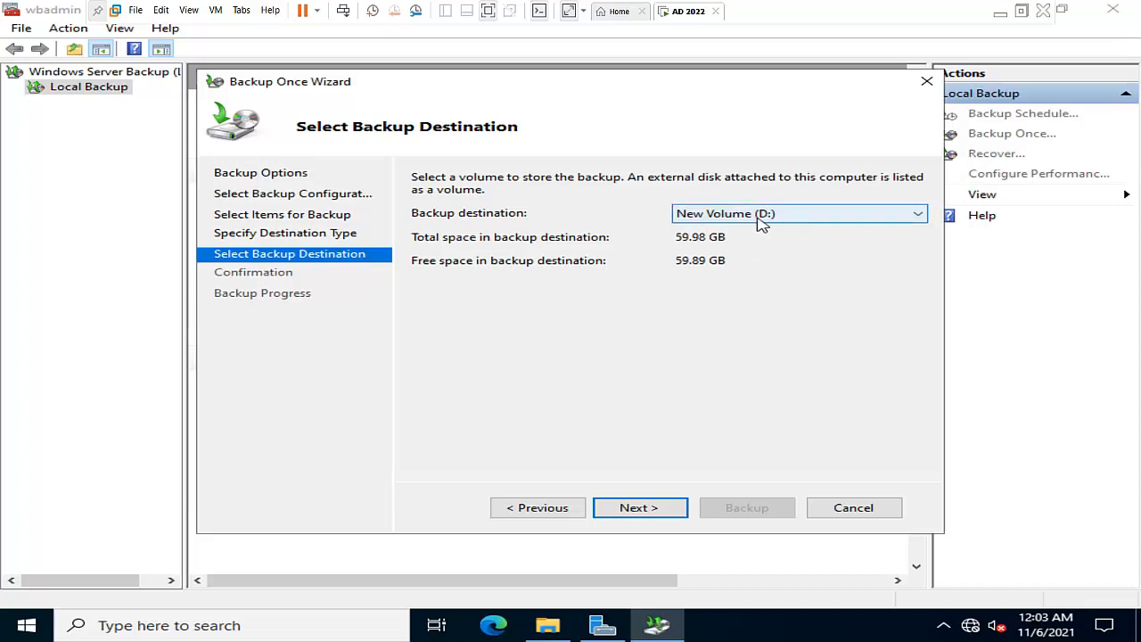
left_click(664, 510)
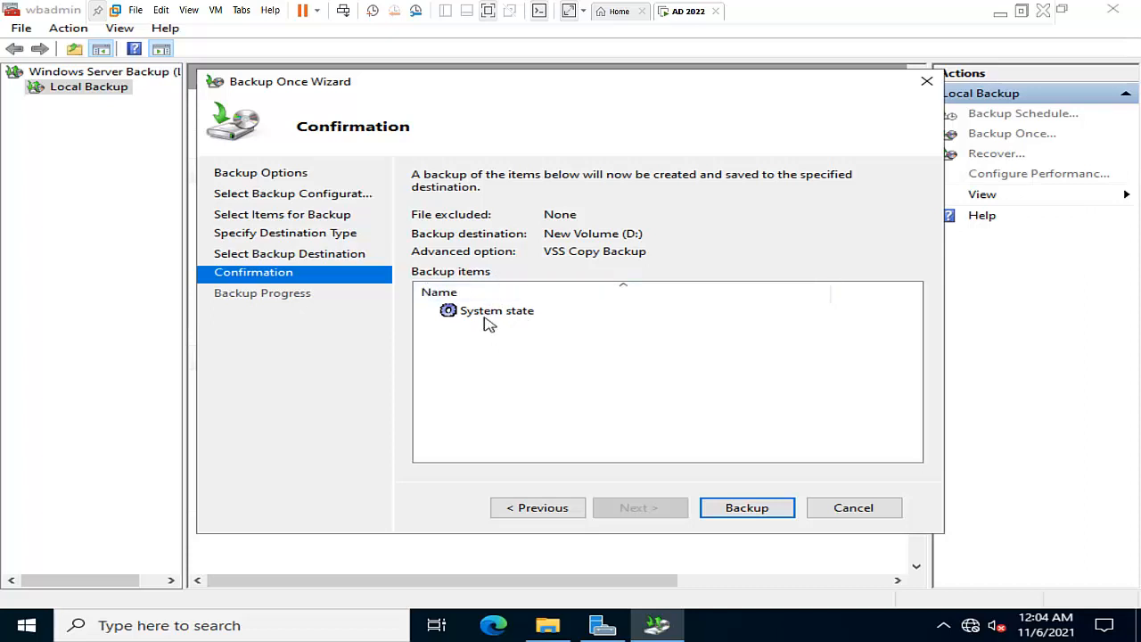
Run the system state backup, close the wizard when it finishes, and select its entry in the activity messages
left_click(740, 509)
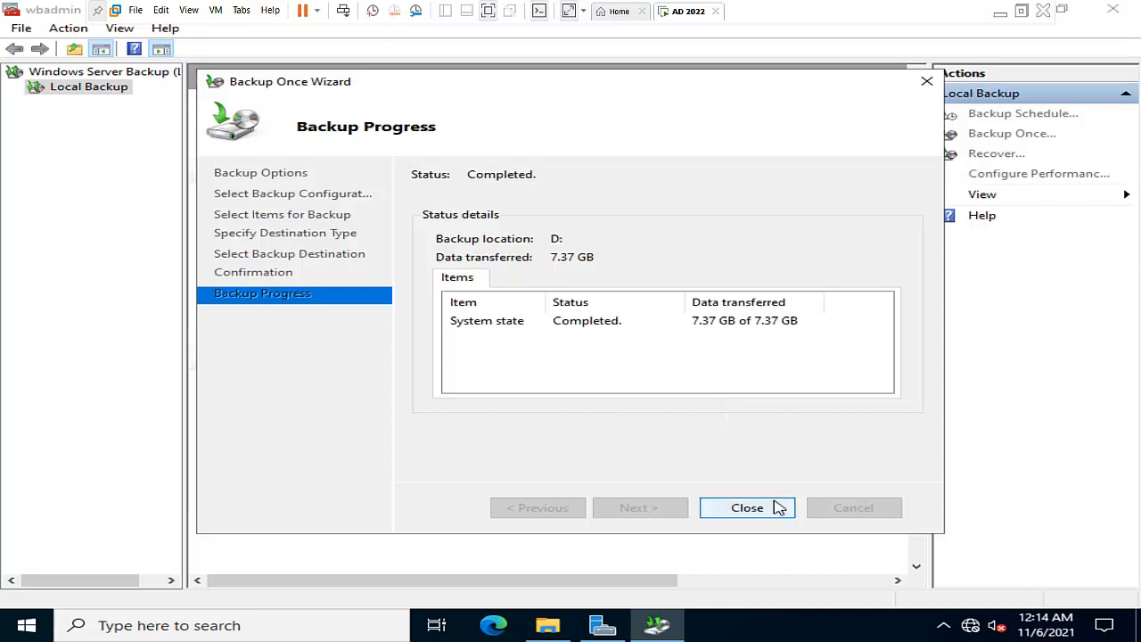
left_click(747, 507)
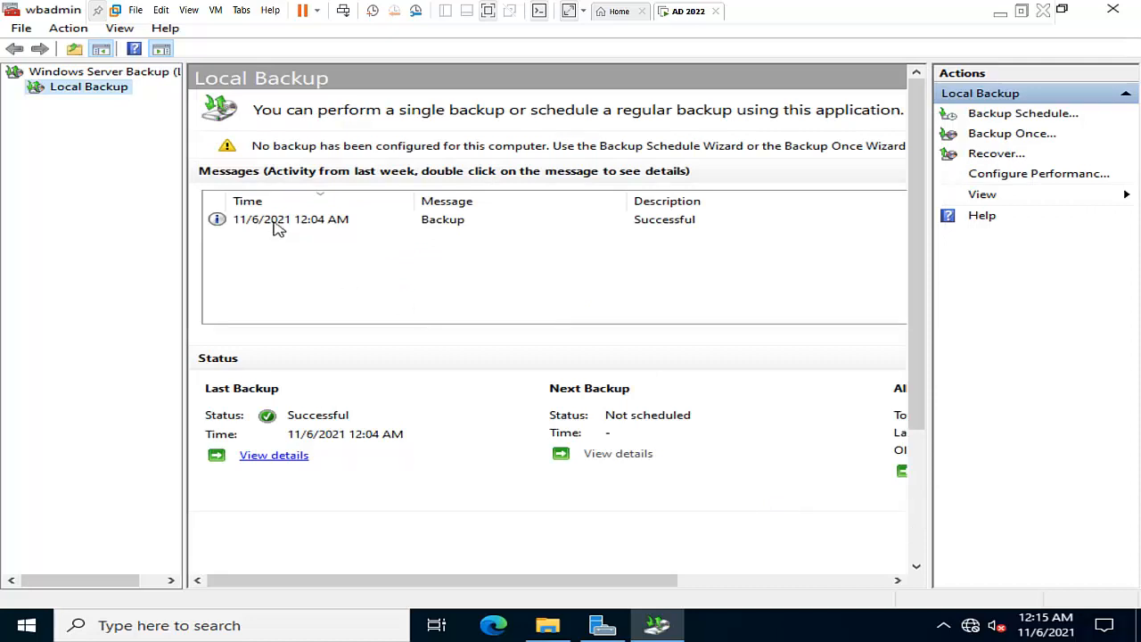
left_click(308, 223)
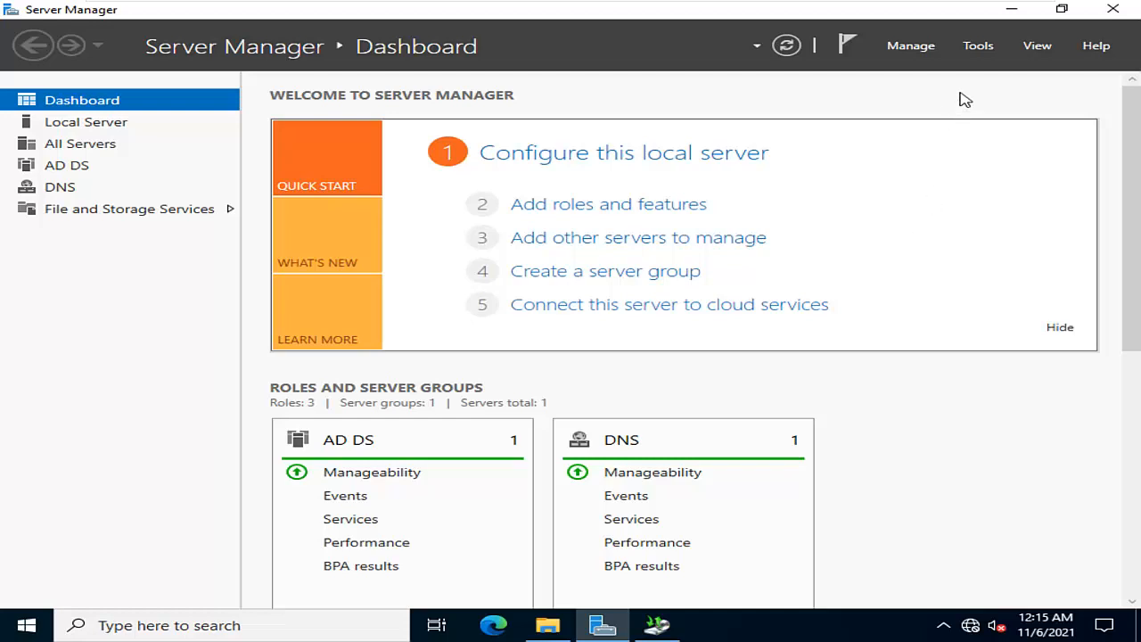
Open Active Directory Users and Computers from Server Manager and show the contents of the MyLab organizational unit
left_click(978, 49)
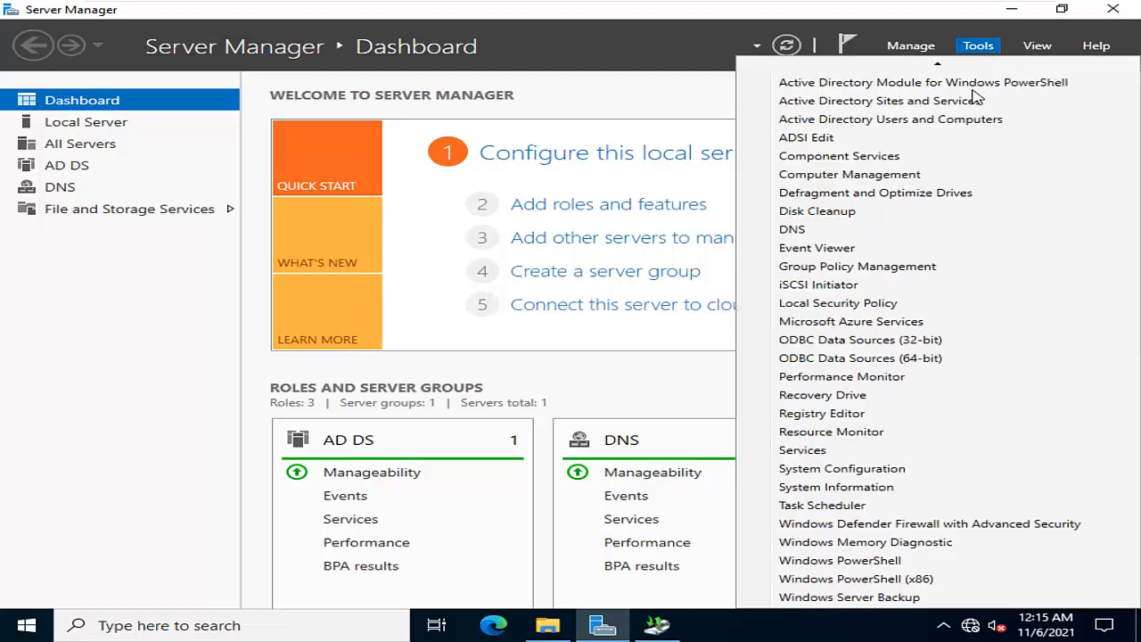
scroll(976, 96, "up", 1)
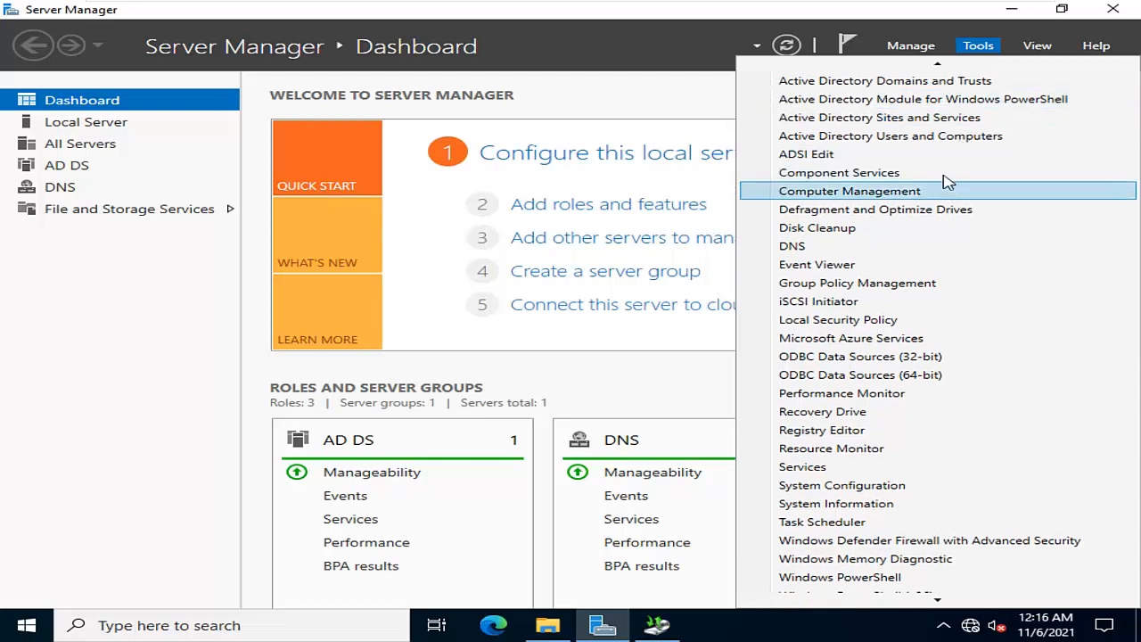
left_click(853, 139)
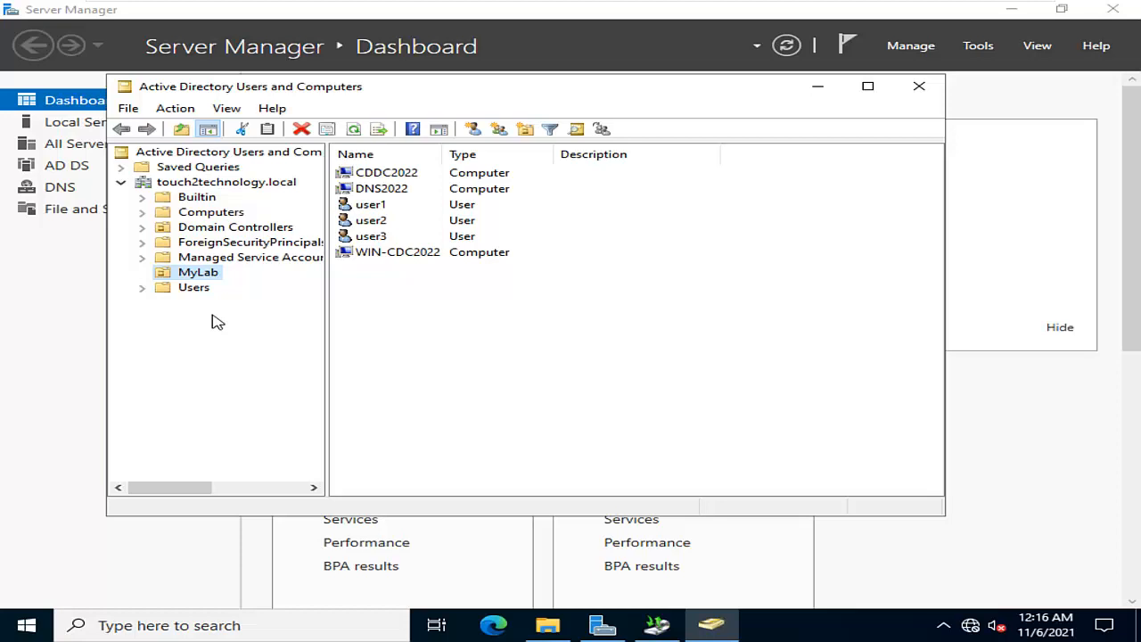
Delete all user and computer objects in the MyLab organizational unit
left_click(492, 243)
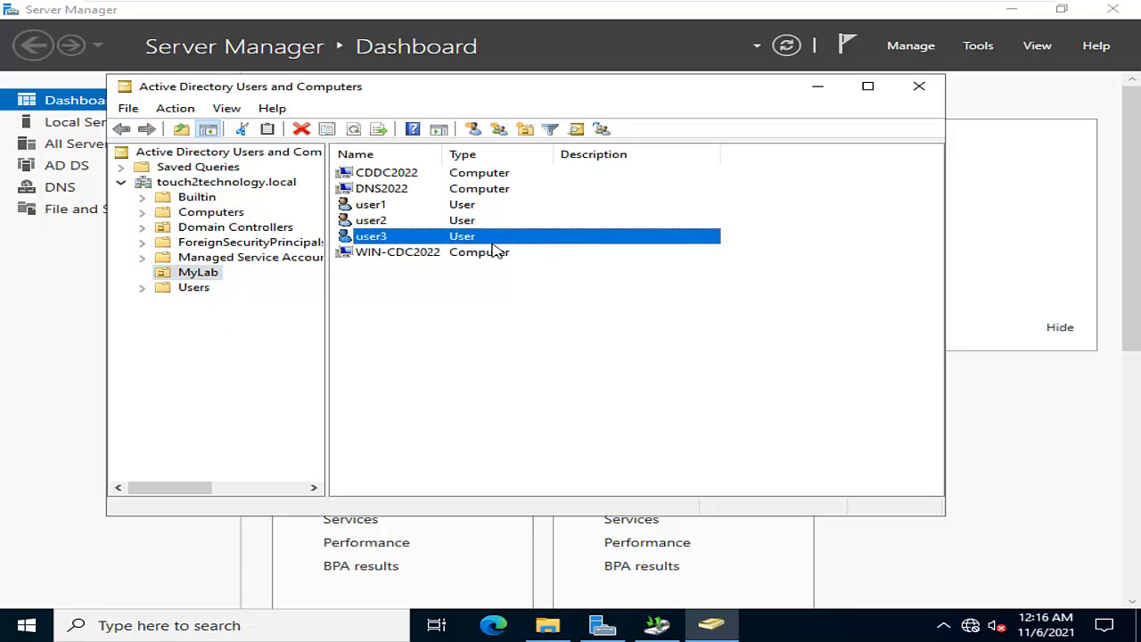
key("ctrl+a")
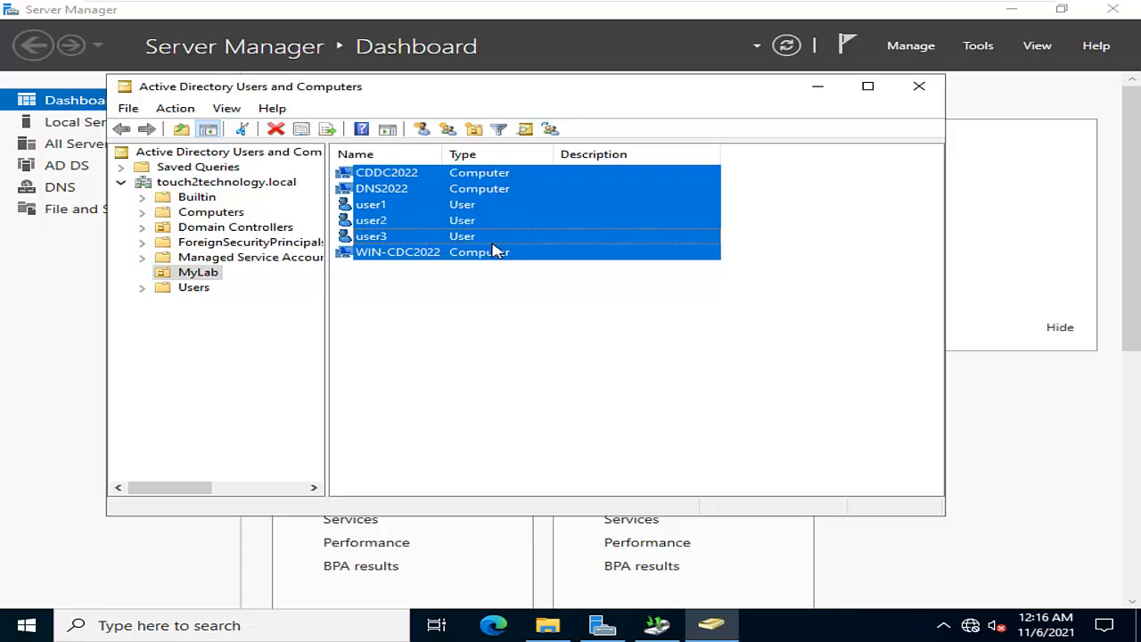
key("Delete")
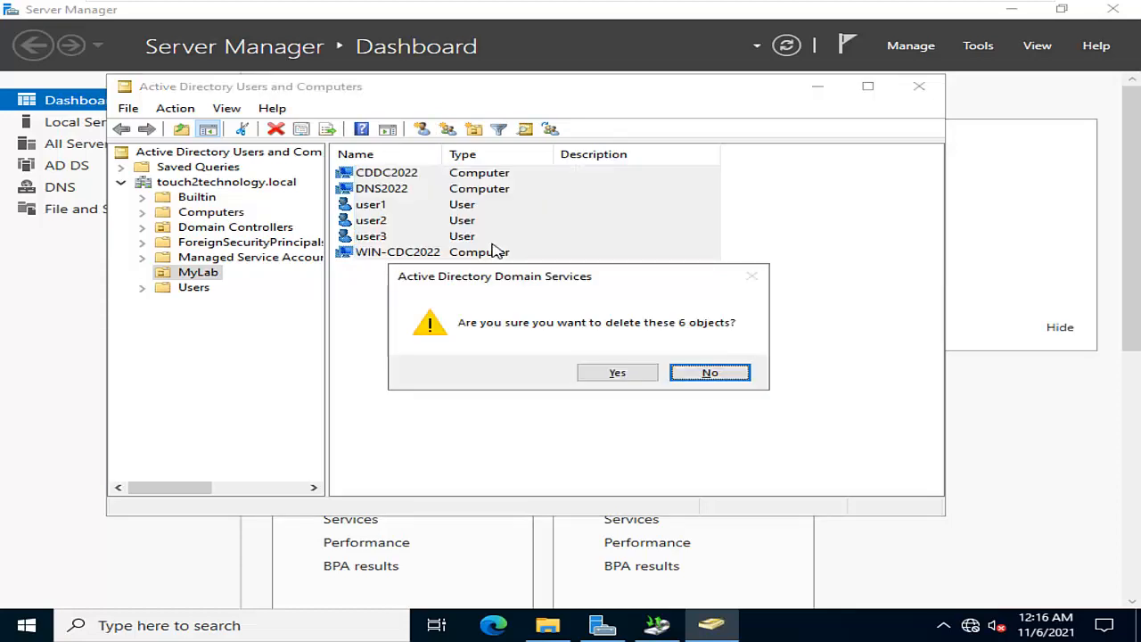
key("Left")
key("Return")
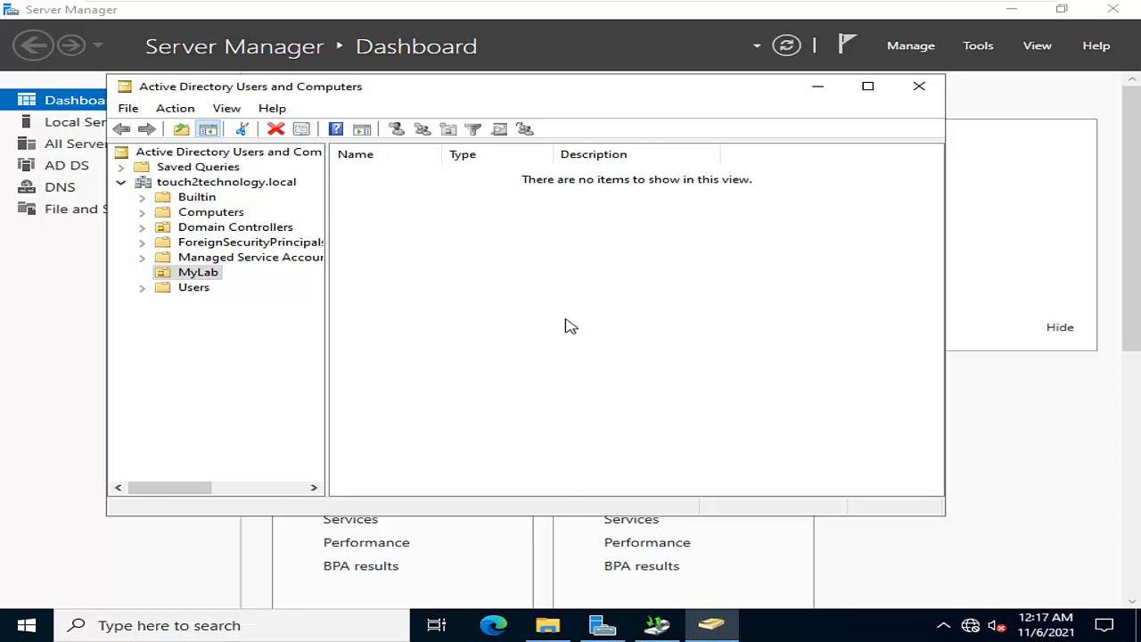
Switch to Windows Server Backup and start a recovery from the backup stored on this server (AD2022)
left_click(658, 624)
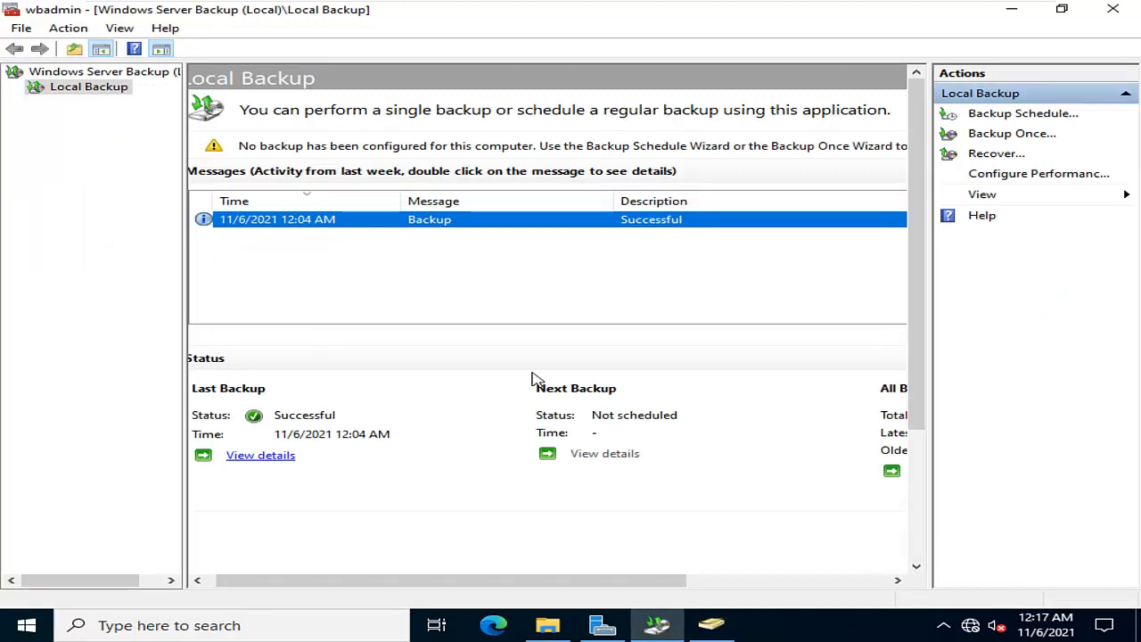
left_click(997, 158)
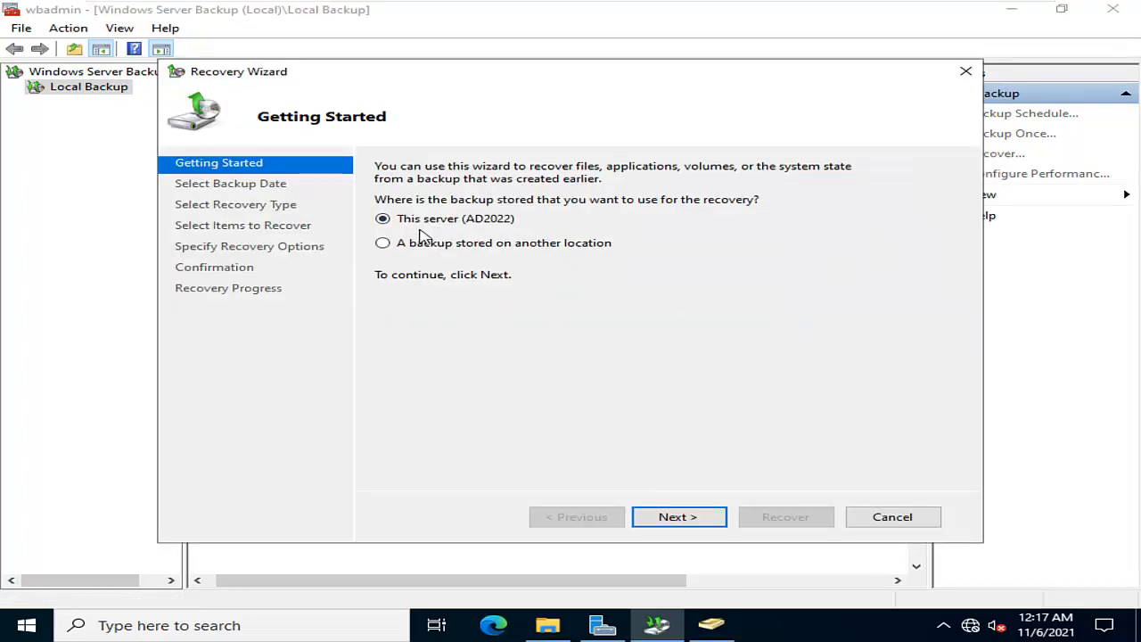
left_click(696, 521)
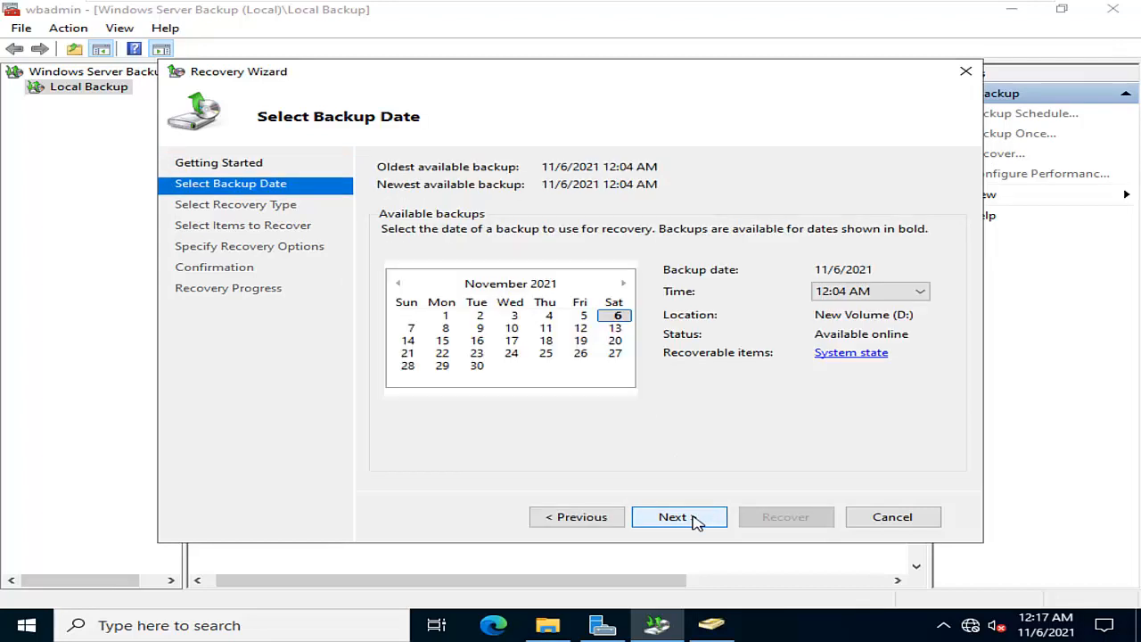
Choose the 12:04 AM backup of 11/6/2021 for recovery and set the recovery type to System state
left_click(847, 292)
left_click(845, 308)
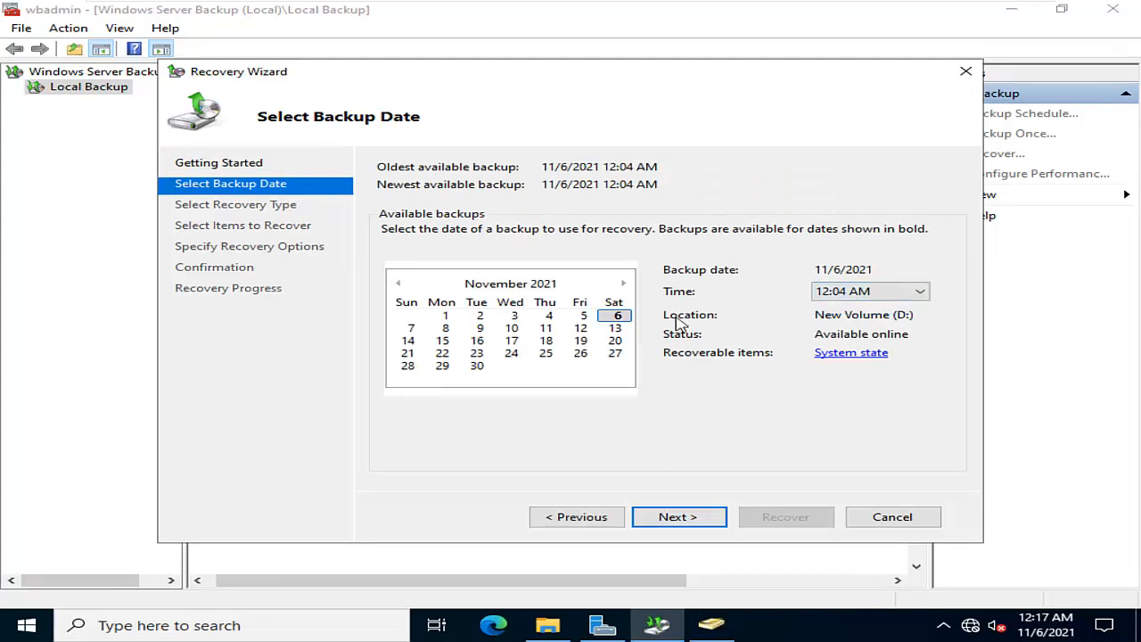
left_click(864, 295)
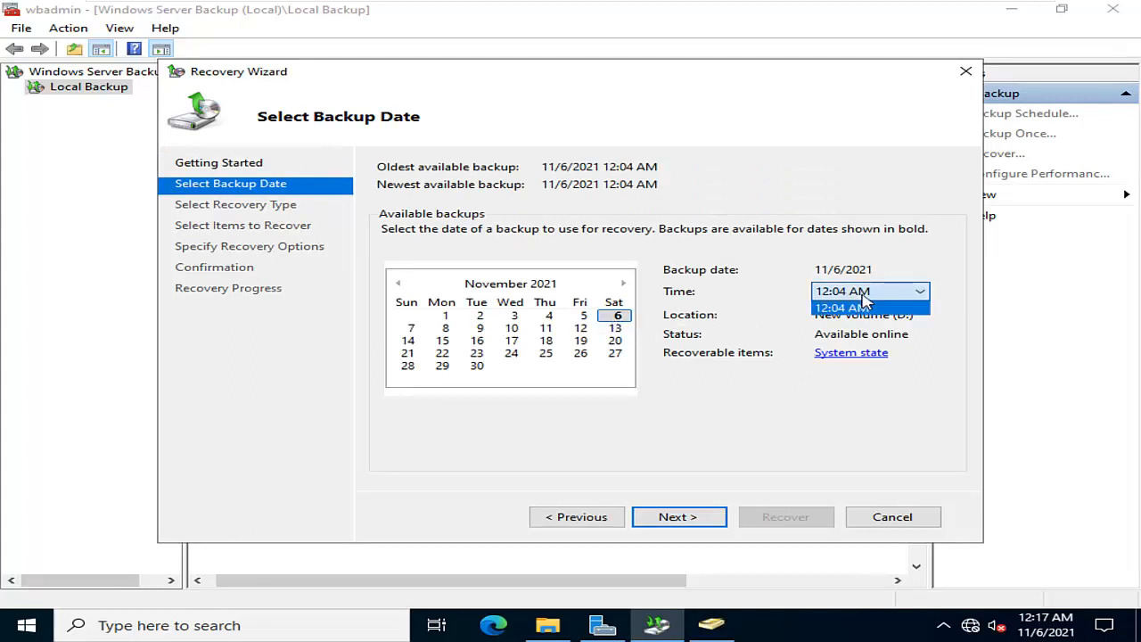
left_click(863, 309)
left_click(703, 517)
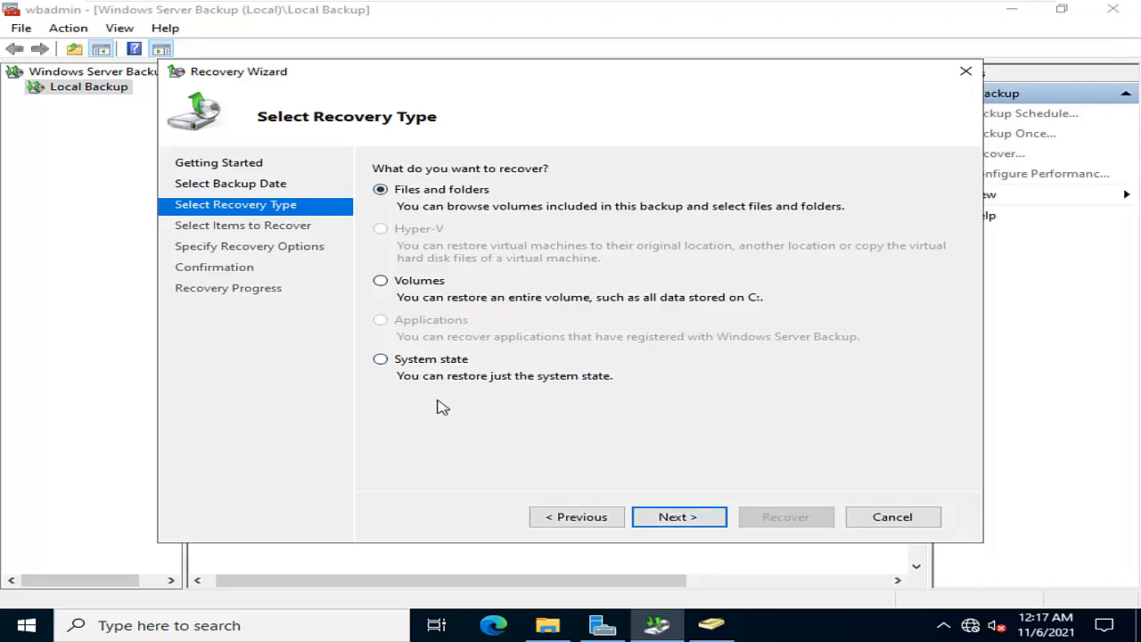
left_click(435, 365)
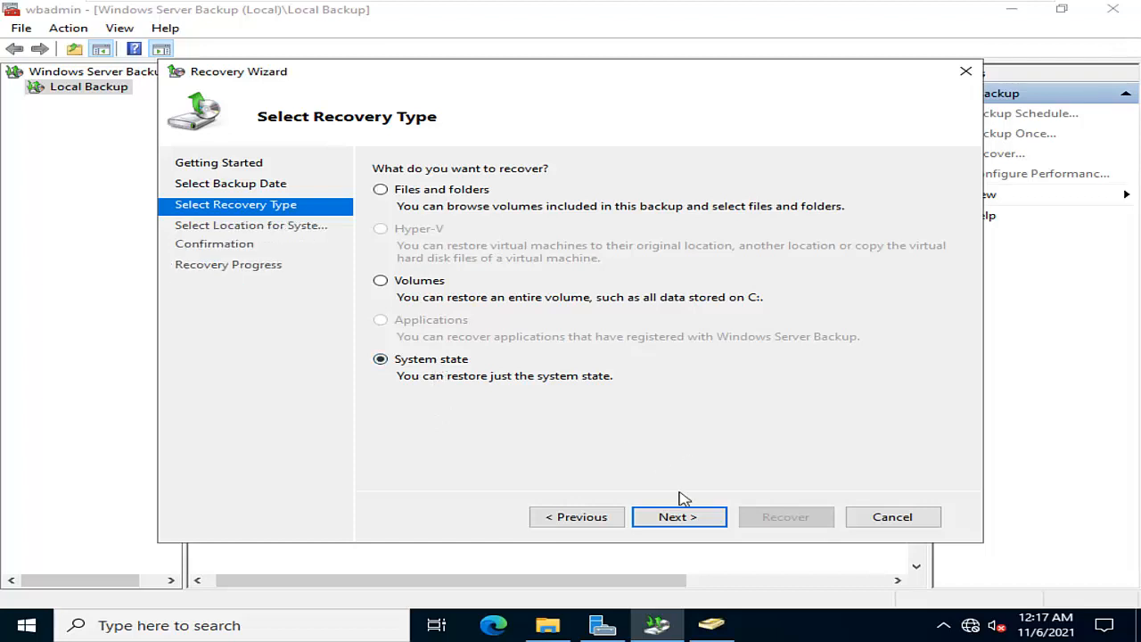
left_click(679, 519)
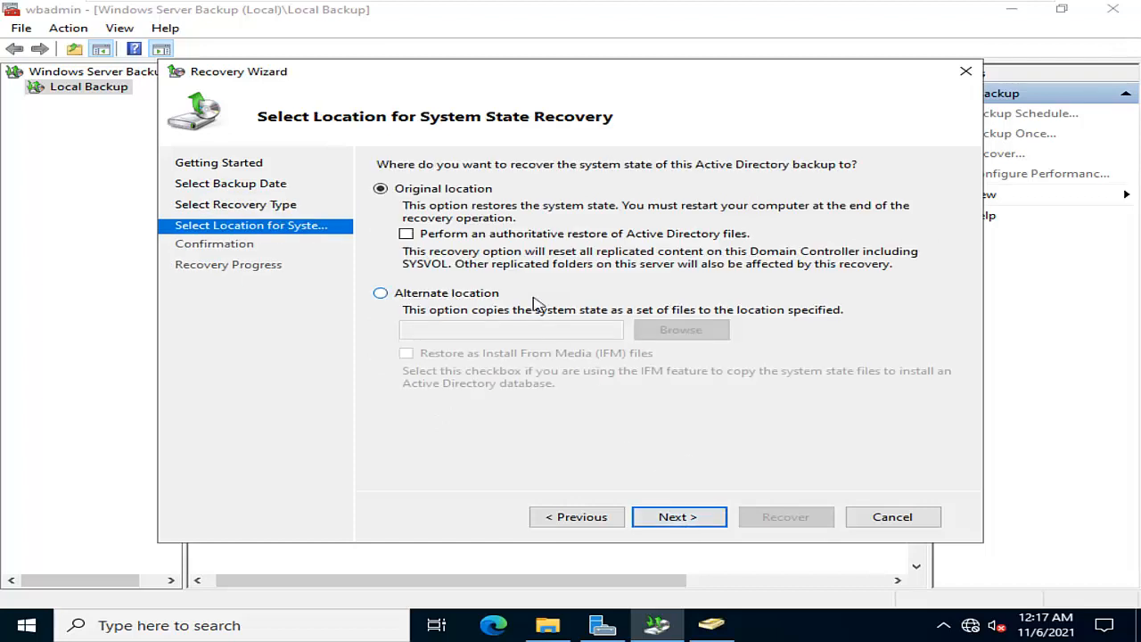
Try an authoritative restore of Active Directory files to the original location, and cancel the Recovery Wizard
left_click(407, 236)
left_click(680, 517)
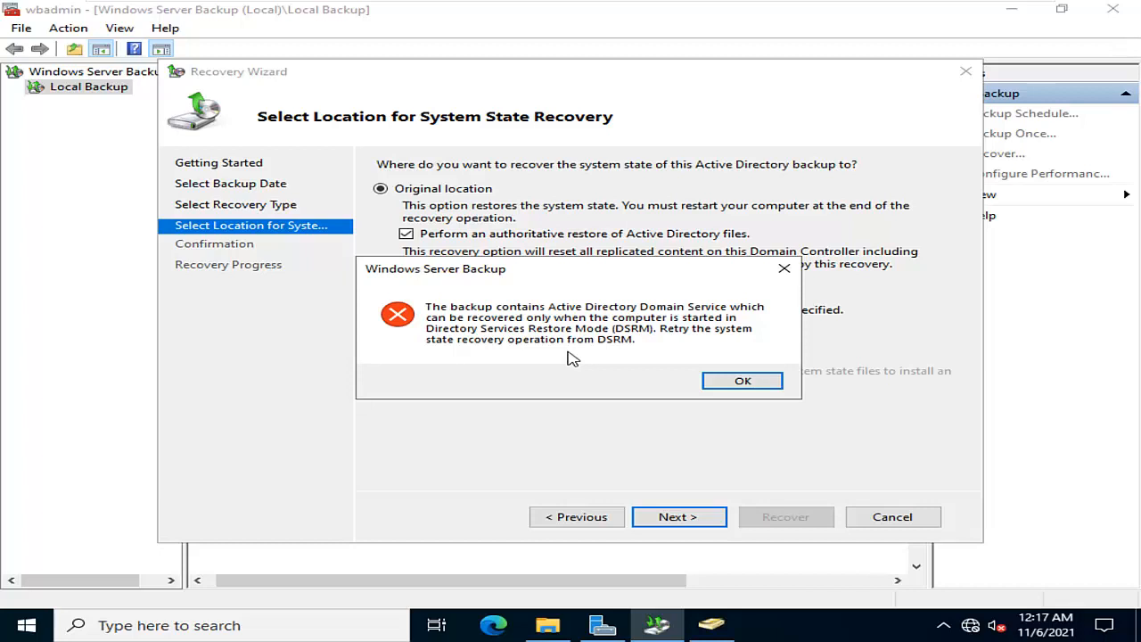
left_click(773, 384)
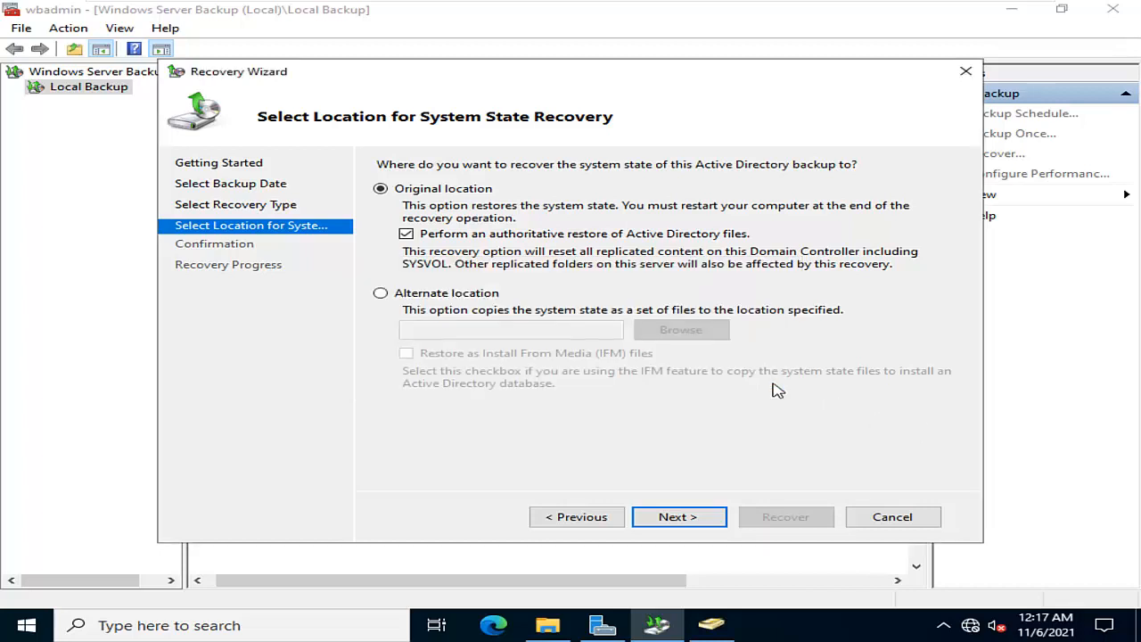
left_click(896, 519)
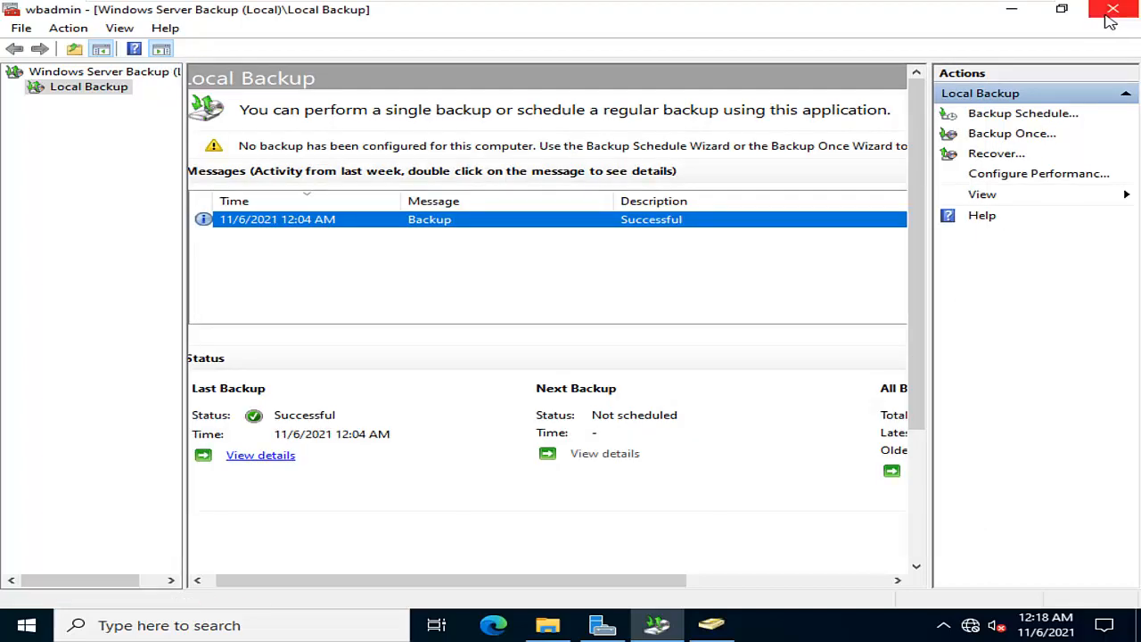
Close Windows Server Backup, Active Directory Users and Computers, Server Manager and File Explorer, and refresh the desktop
left_click(1110, 17)
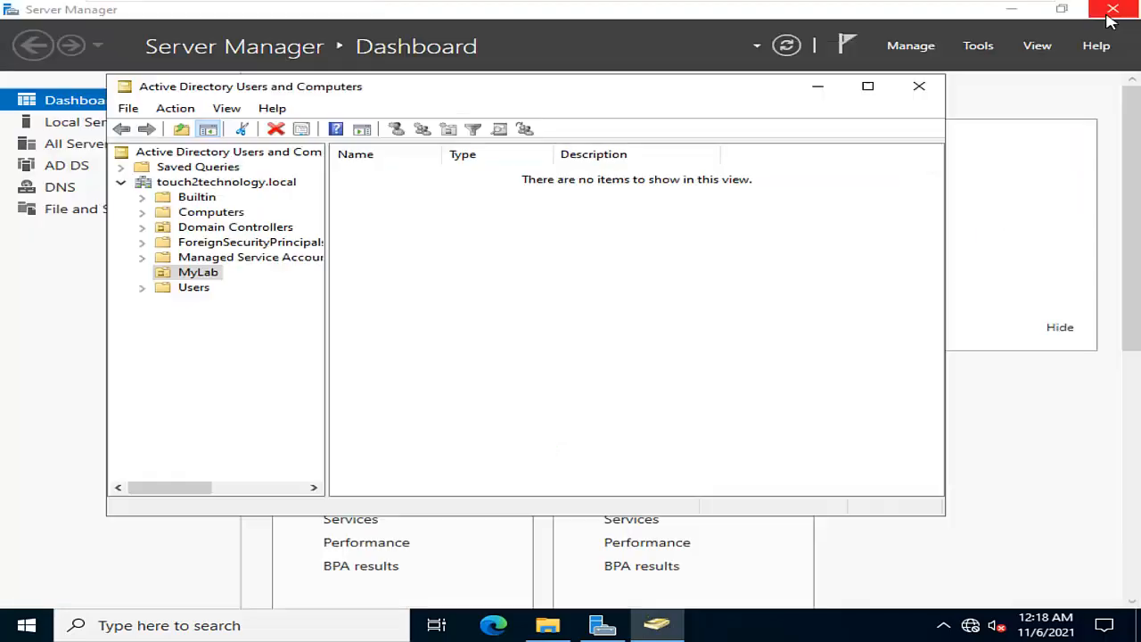
left_click(916, 96)
left_click(1112, 9)
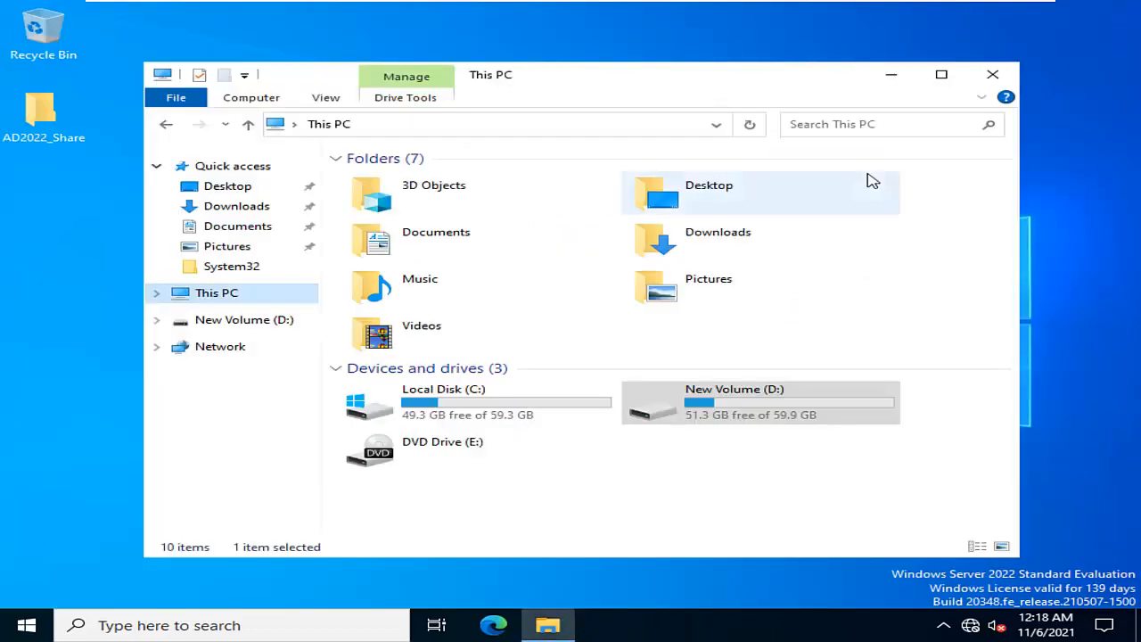
left_click(991, 74)
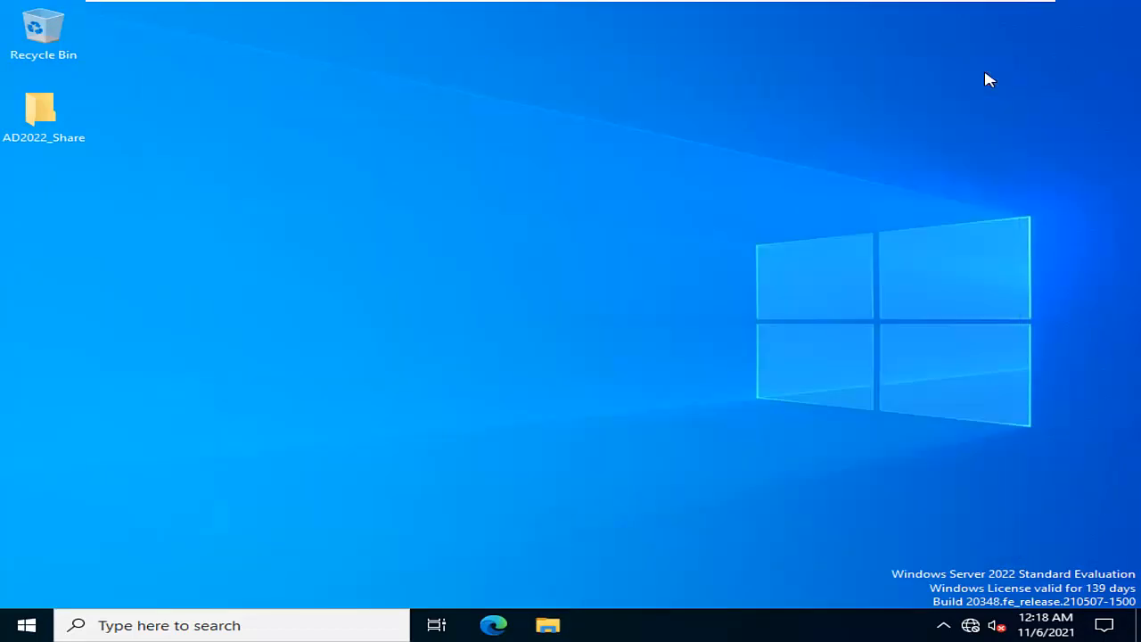
right_click(542, 191)
left_click(547, 234)
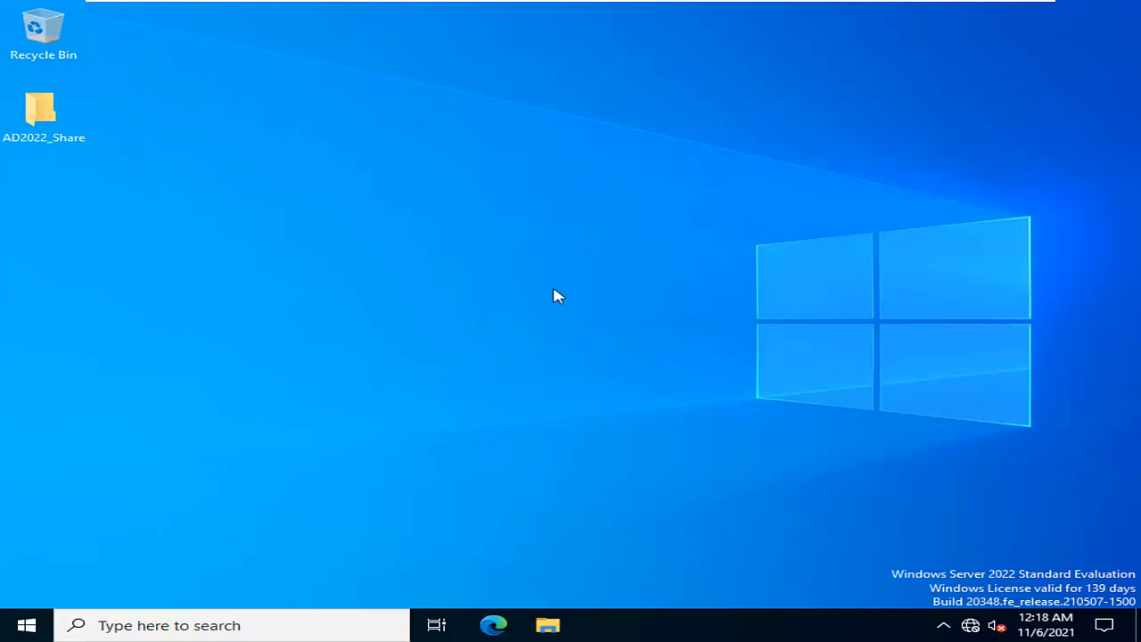
Reopen Active Directory Users and Computers from Server Manager, check the contents of the MyLab organizational unit, and close it
left_click(20, 625)
left_click(417, 169)
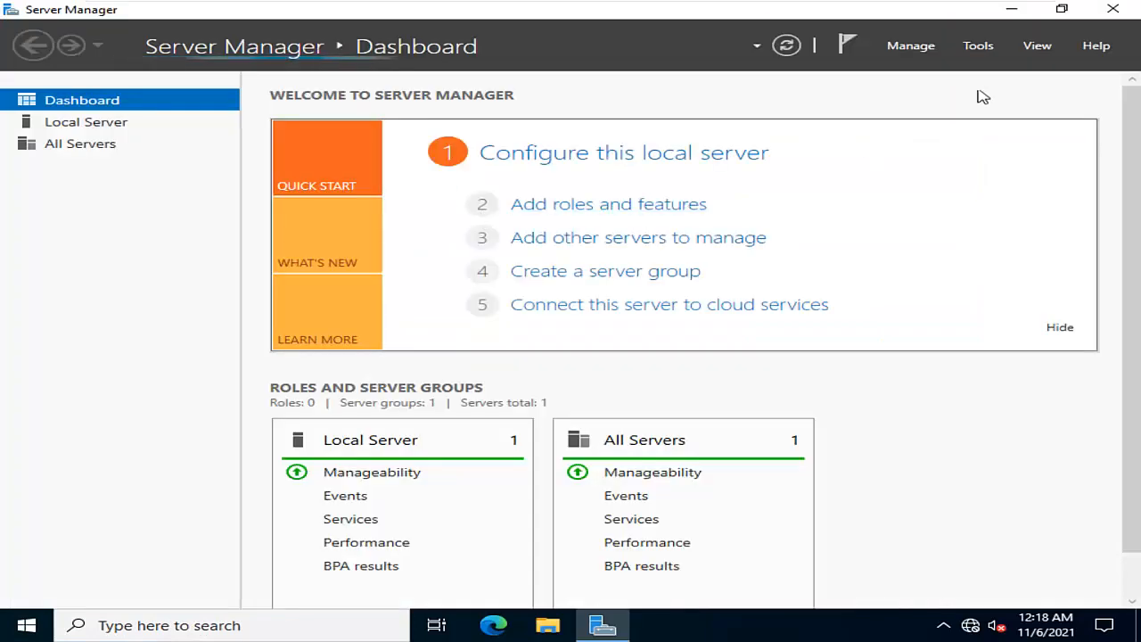
left_click(981, 50)
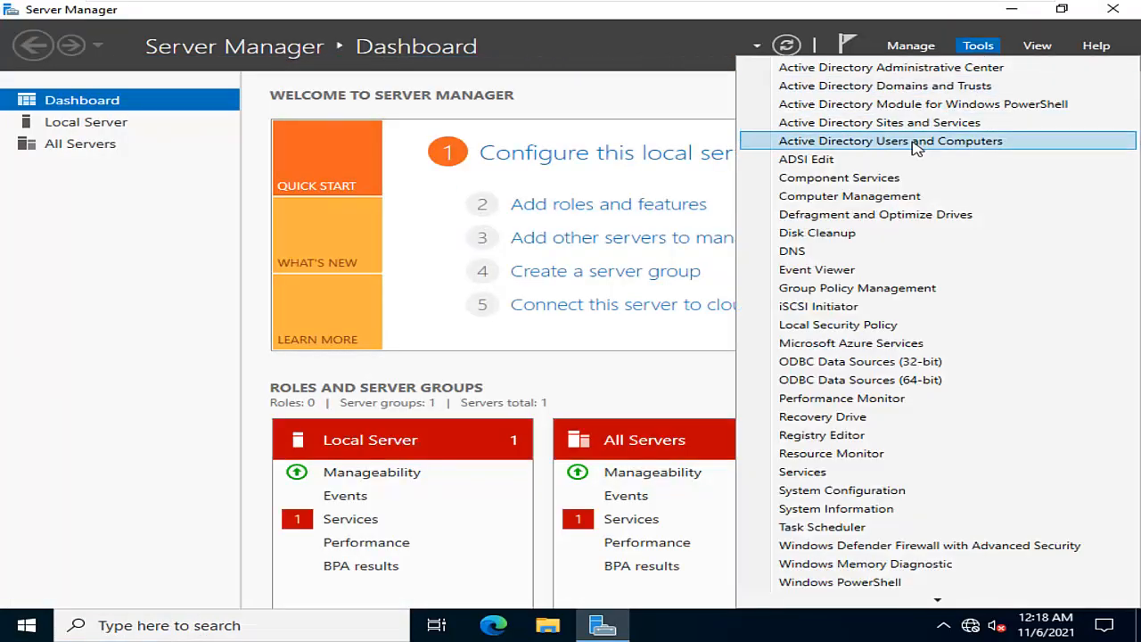
left_click(916, 142)
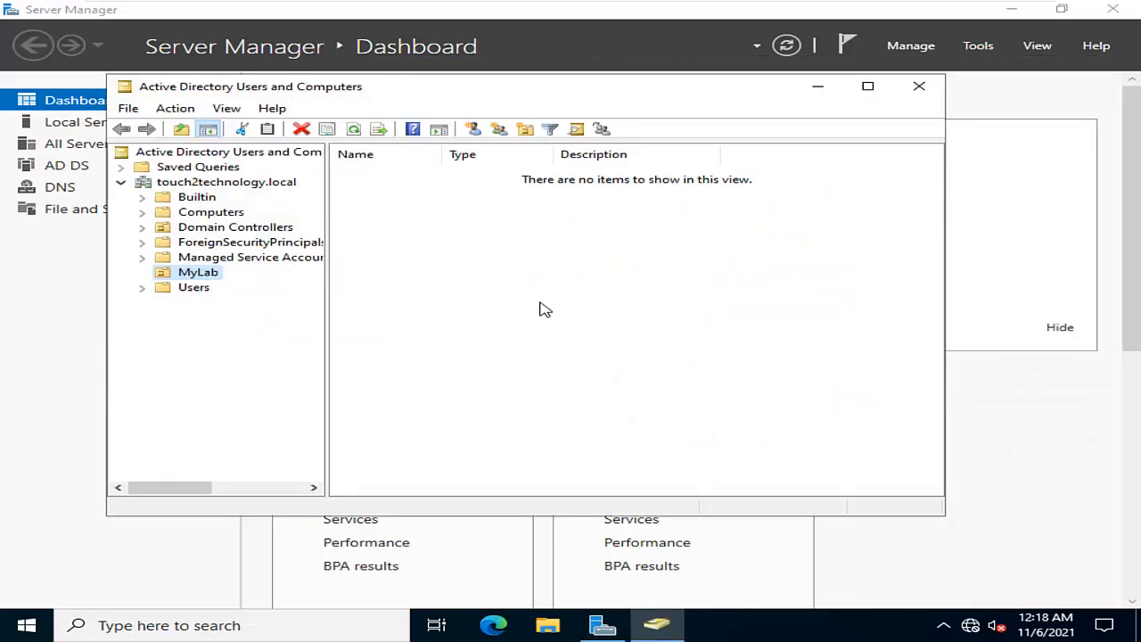
left_click(919, 86)
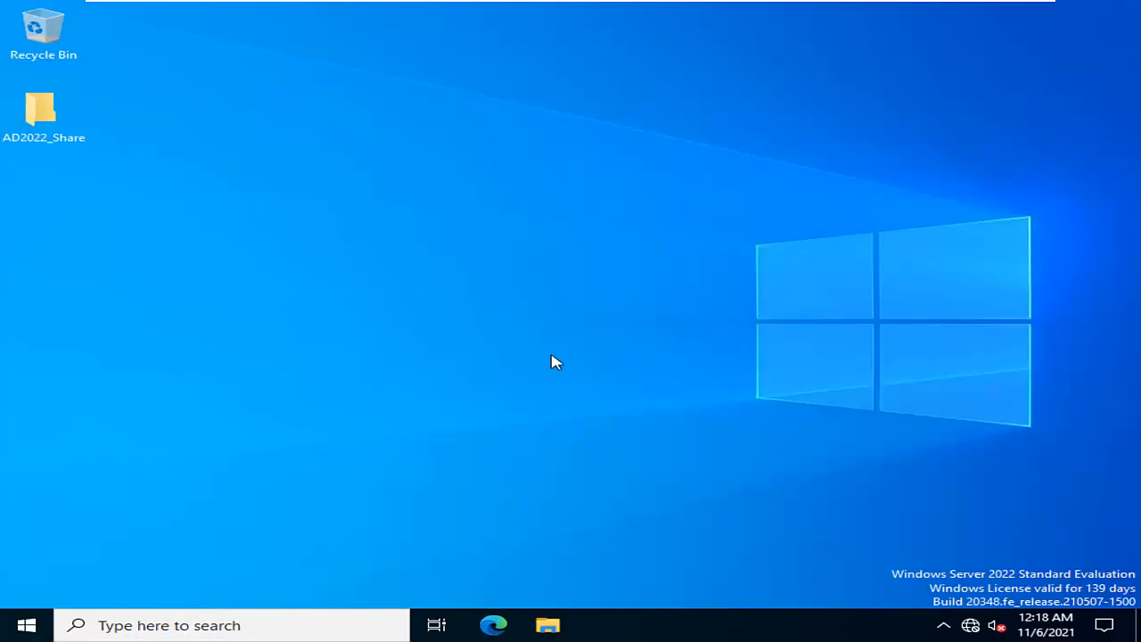
Open System Configuration with msconfig and enable Safe boot with the Active Directory repair option
key("super+r")
type("msconfig")
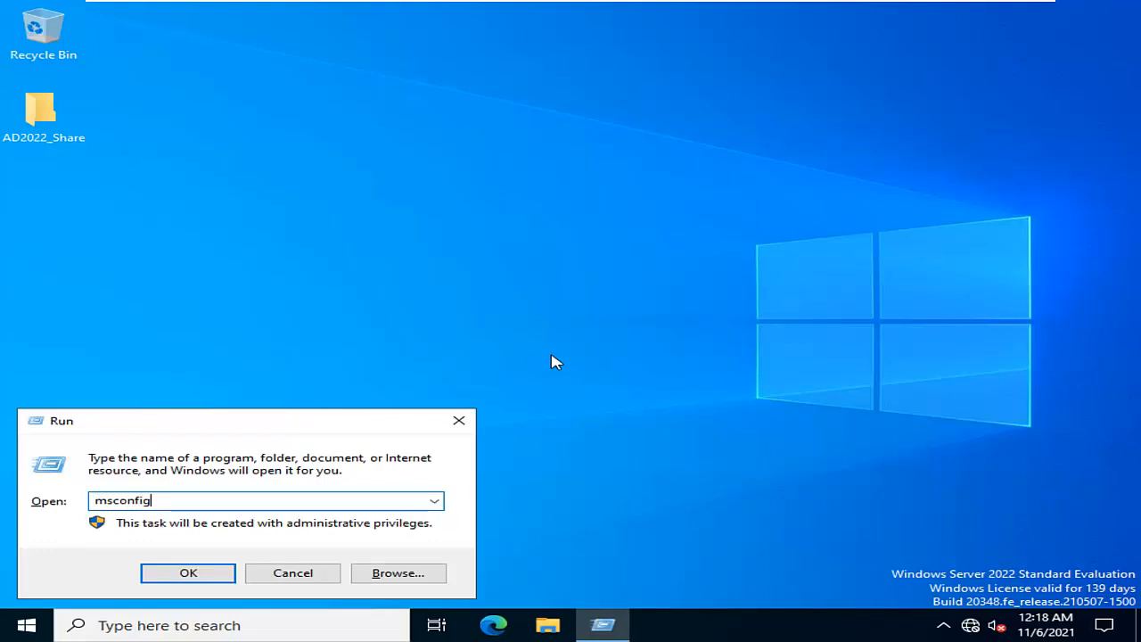
key("Return")
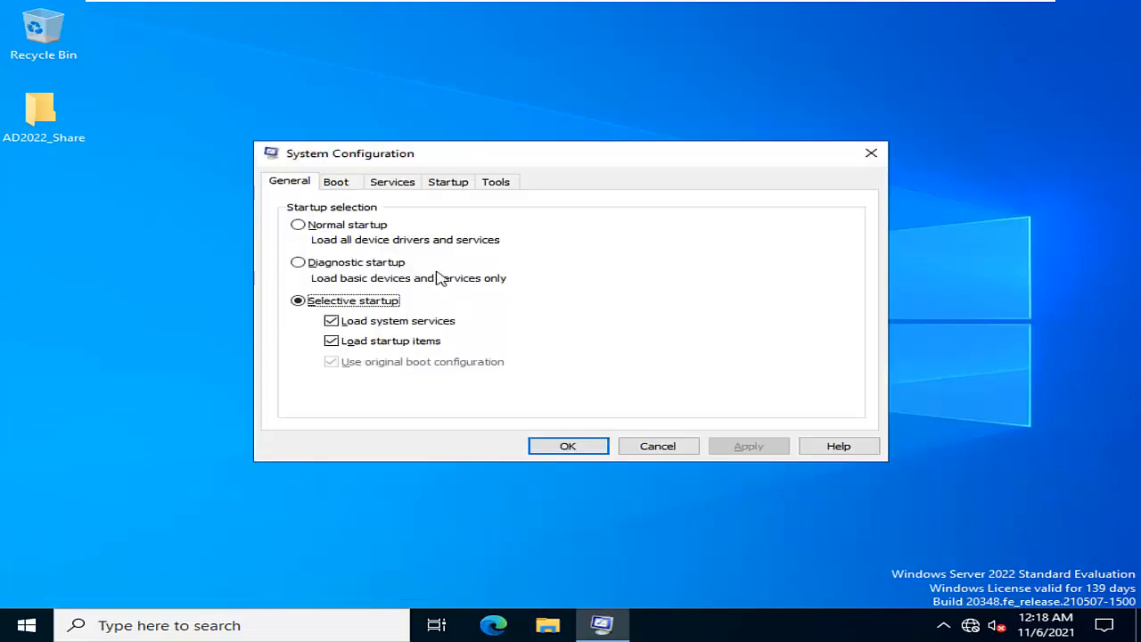
left_click(341, 187)
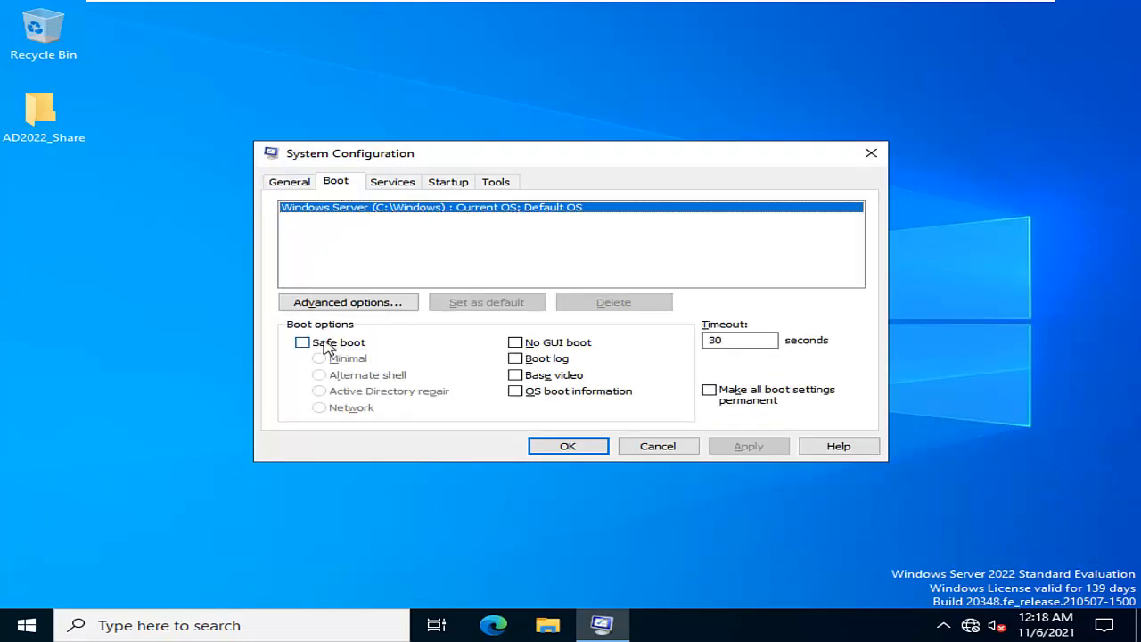
left_click(337, 346)
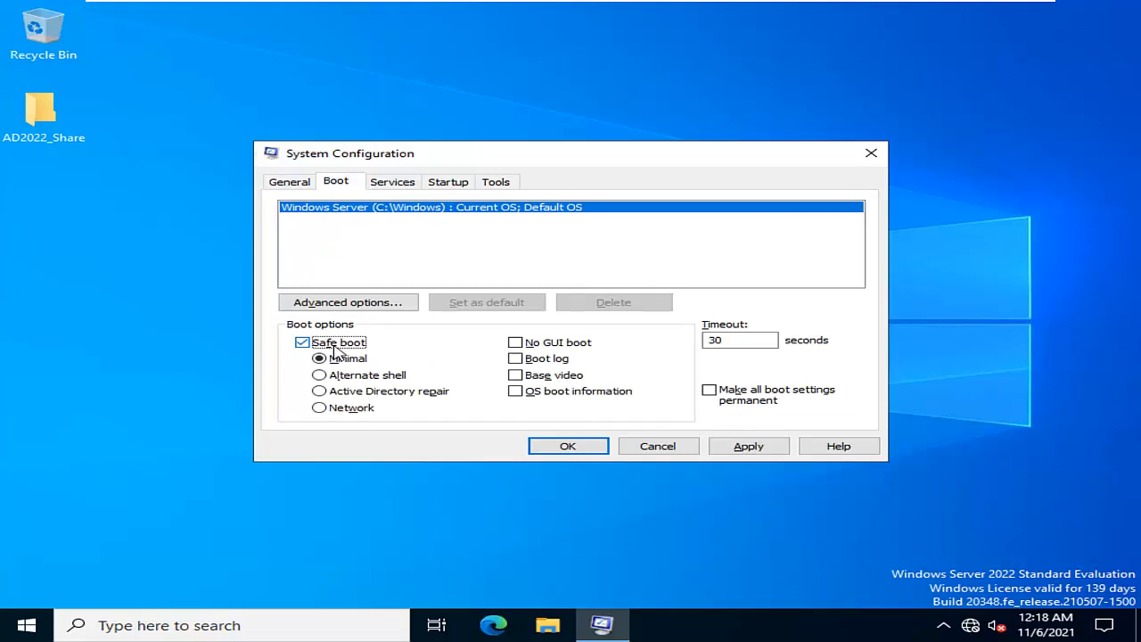
left_click(341, 397)
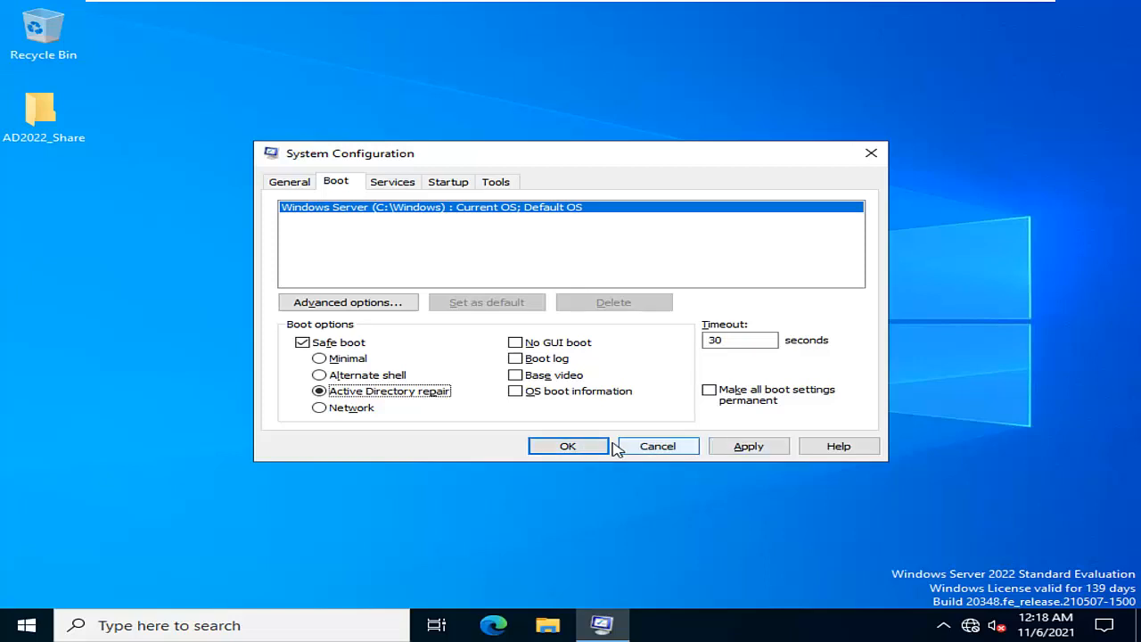
left_click(579, 449)
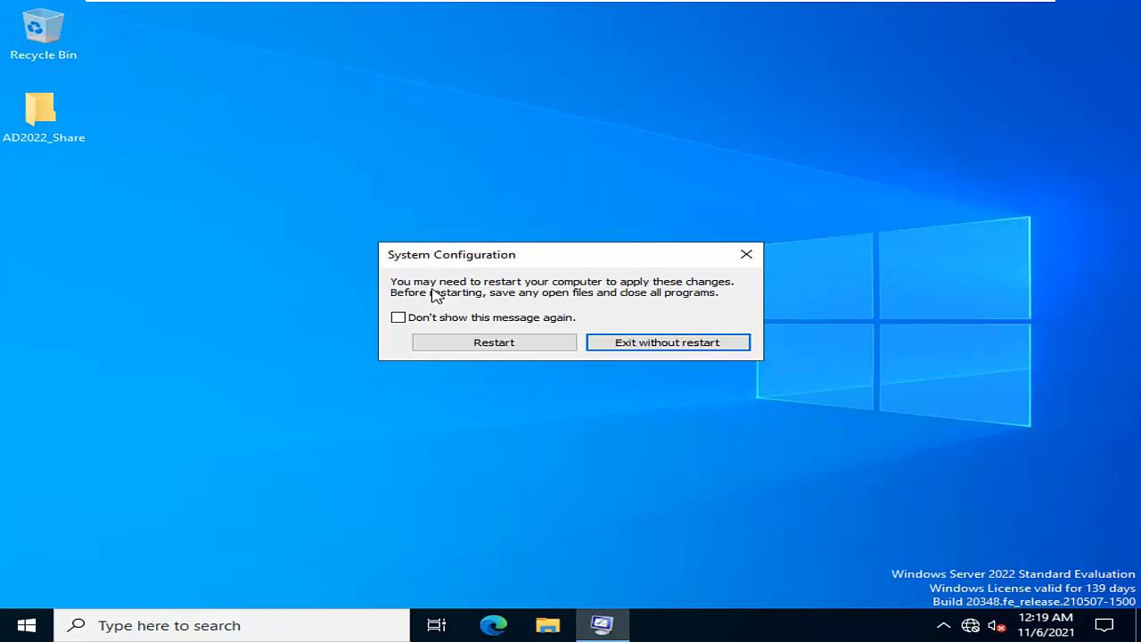
Restart the server to apply the boot change and unlock its lock screen
left_click(497, 346)
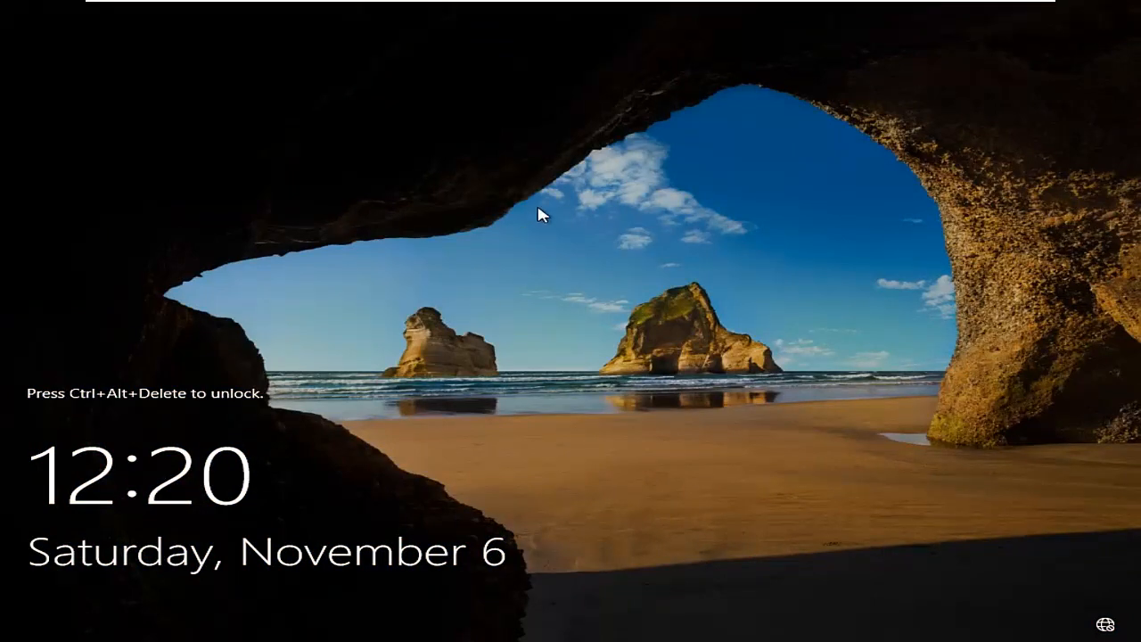
mouse_move(764, 2)
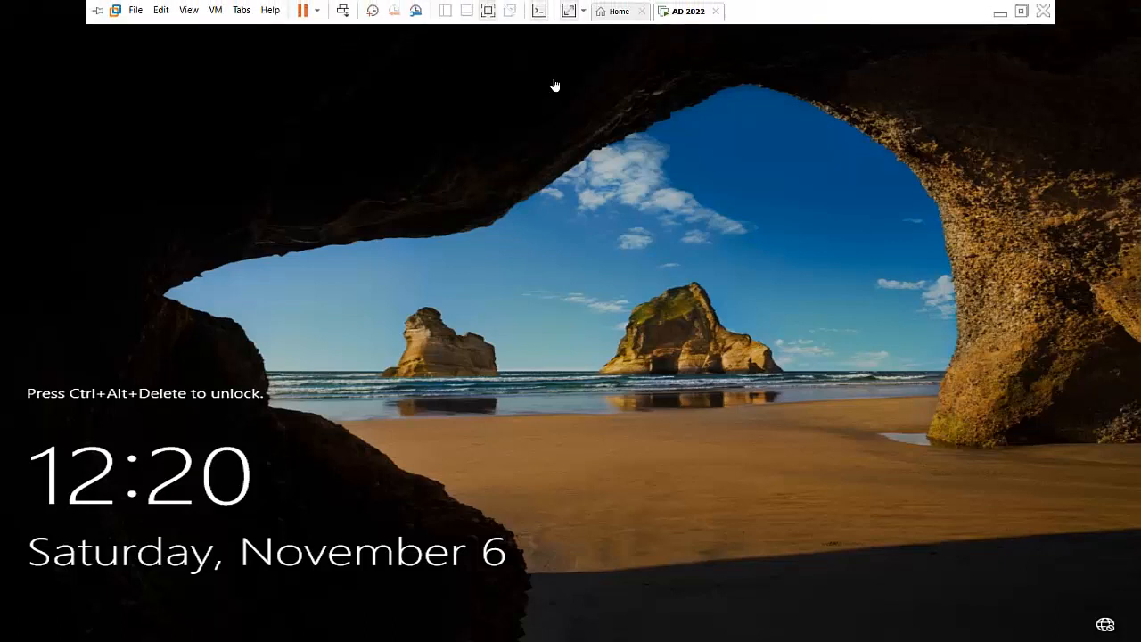
left_click(343, 10)
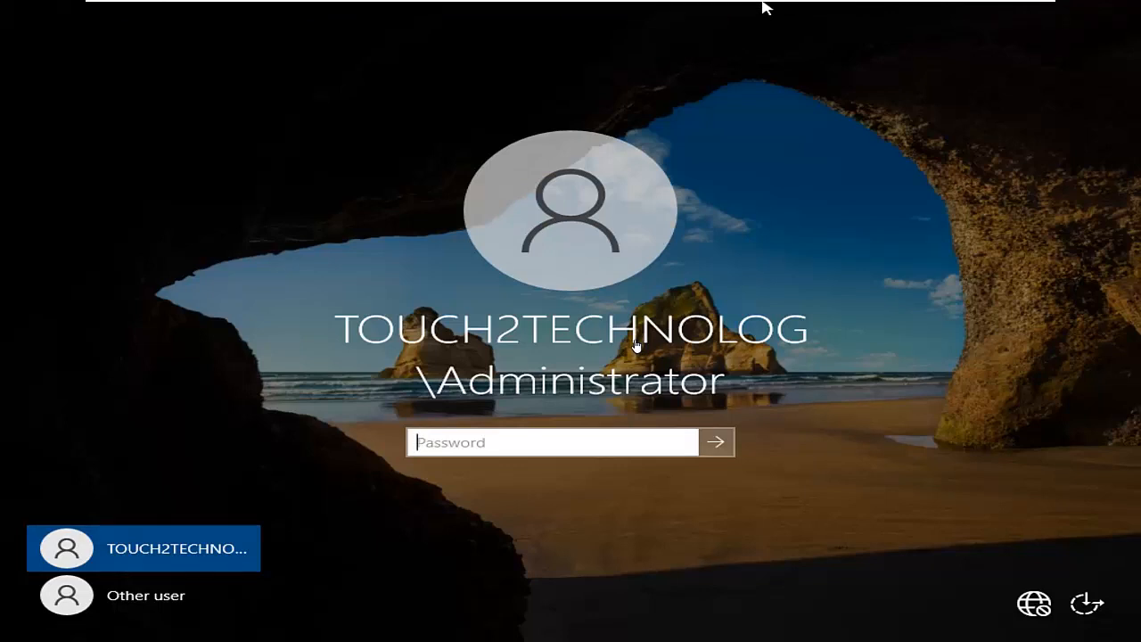
Try to sign in to the domain administrator account with the account password, and dismiss the response
left_click(612, 434)
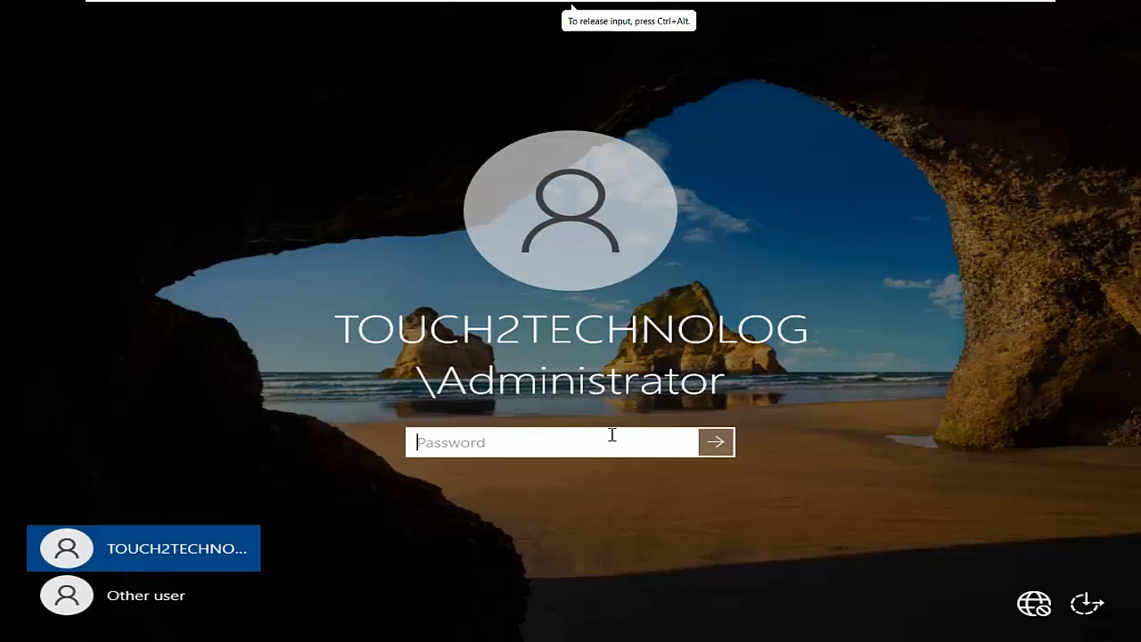
type("Password@1")
key("Return")
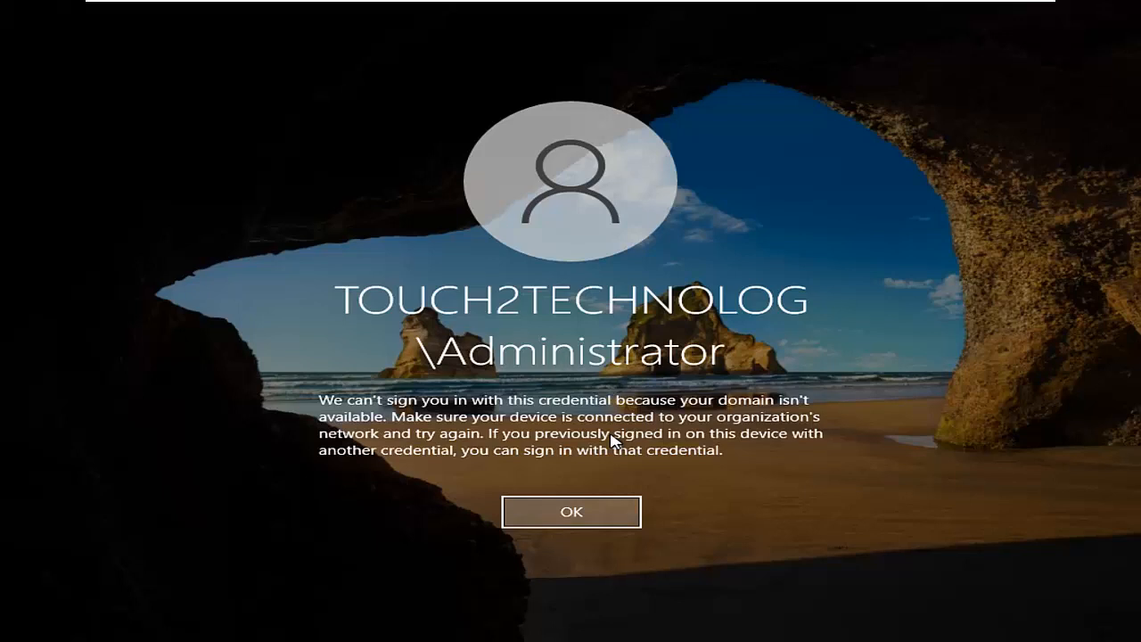
key("Return")
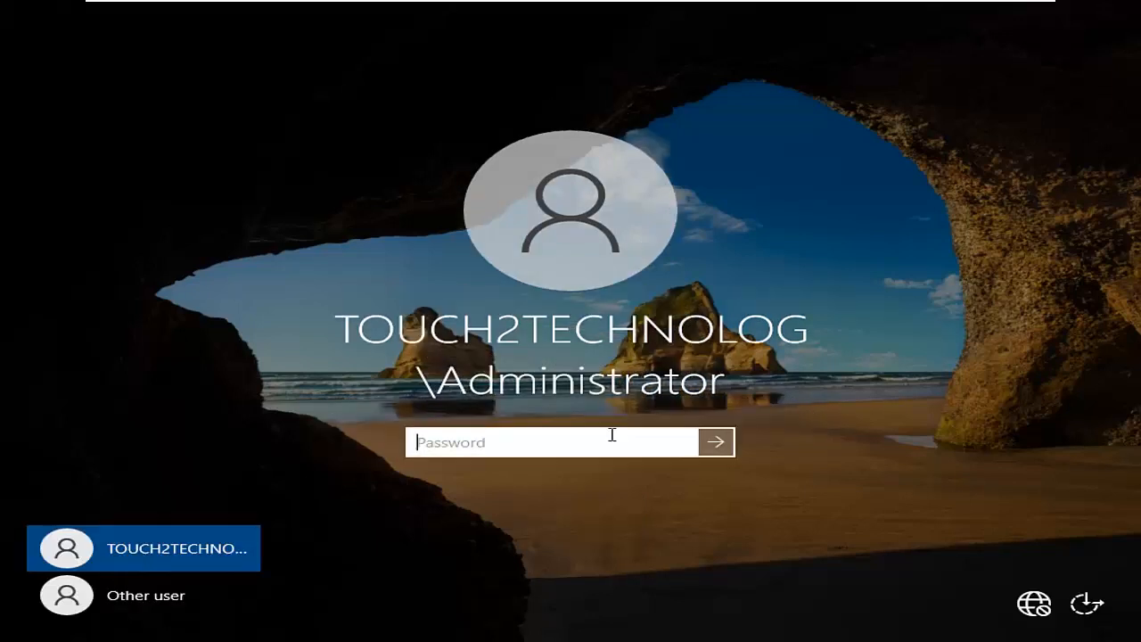
Sign in as another user with the local account .\administrator and its account password
left_click(187, 598)
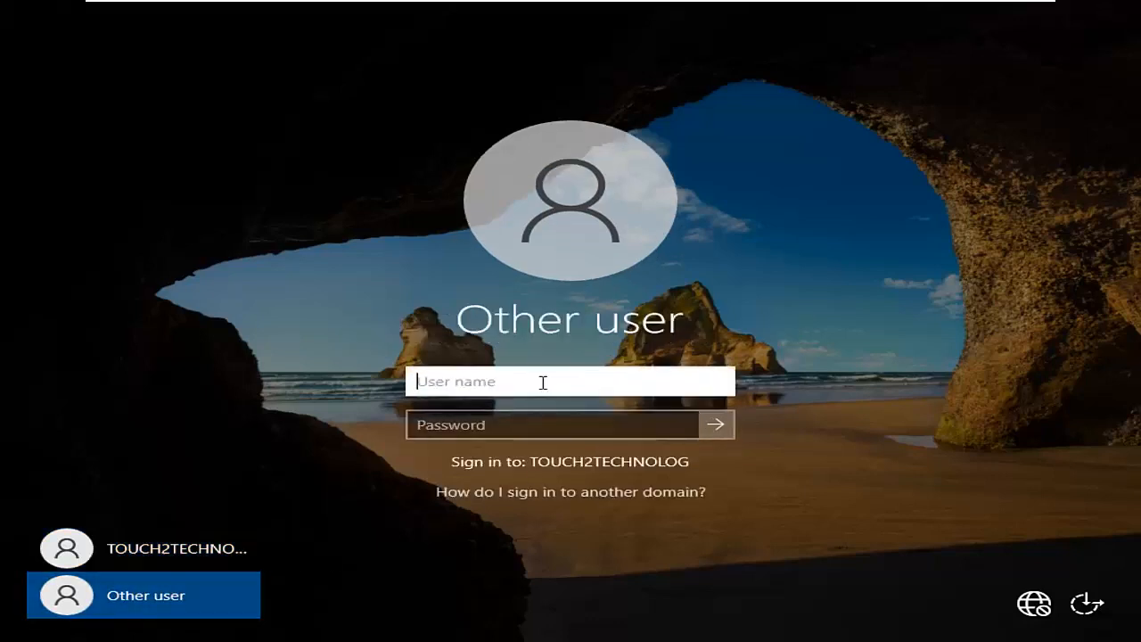
type(".\\")
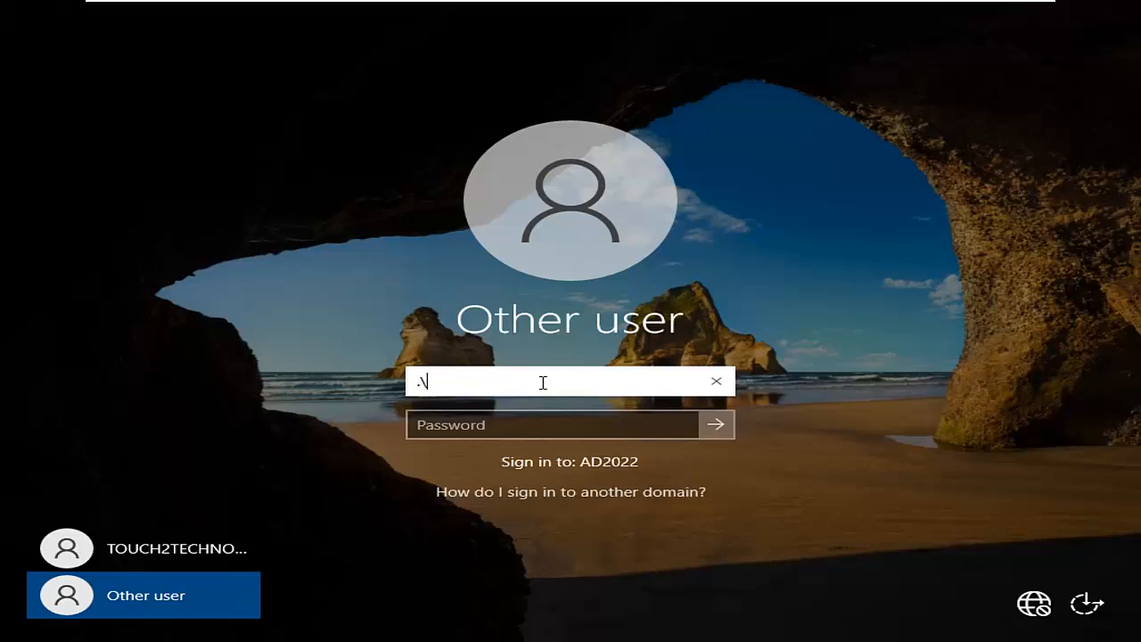
type("administrator")
key("Tab")
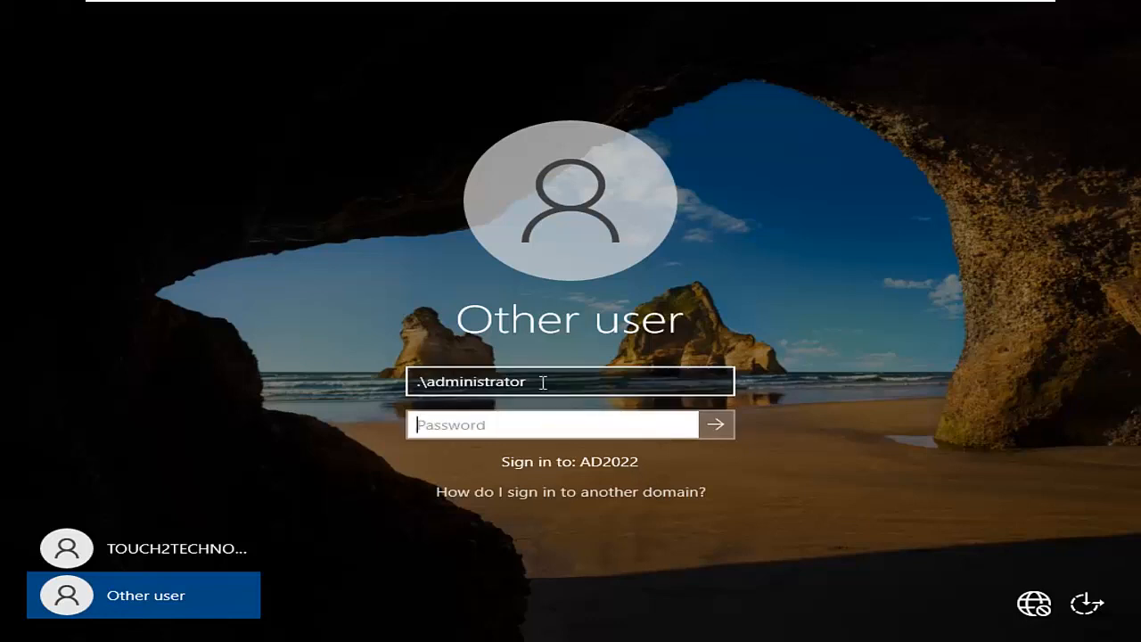
type("P@ssw0rd")
key("Return")
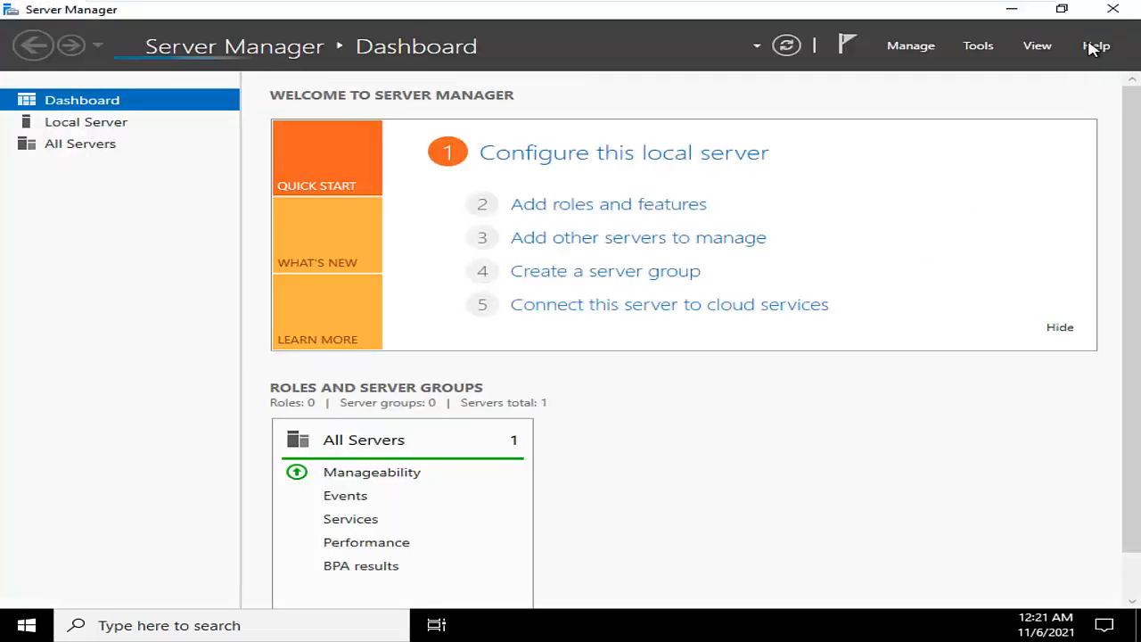
Minimize and restore Server Manager, and examine the service alerts listed for the AD DS role
left_click(1017, 10)
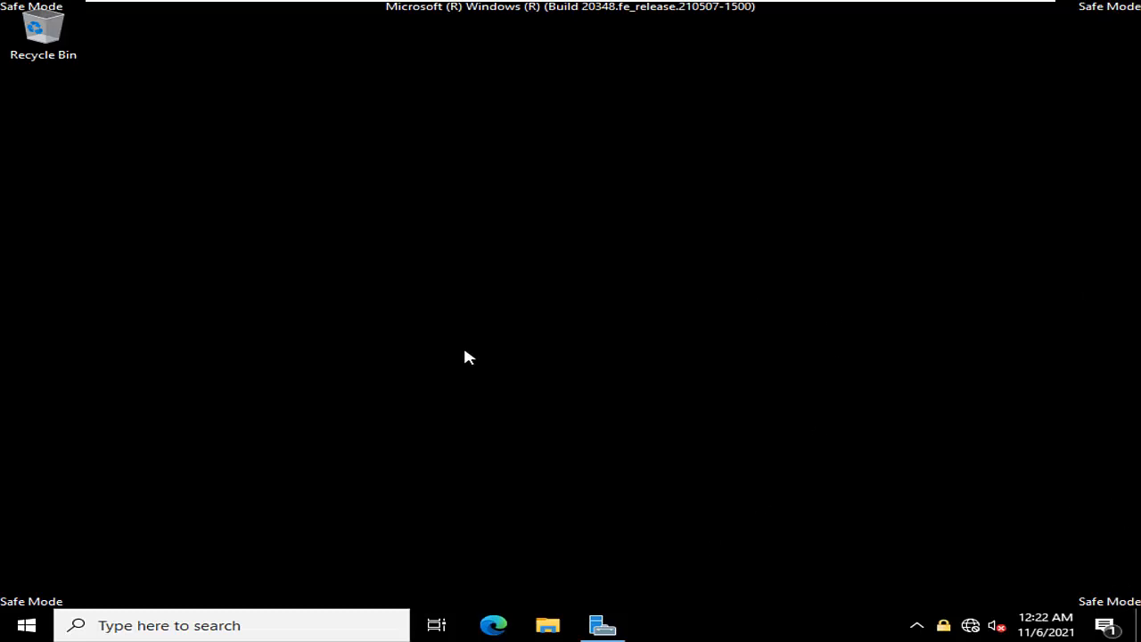
left_click(606, 627)
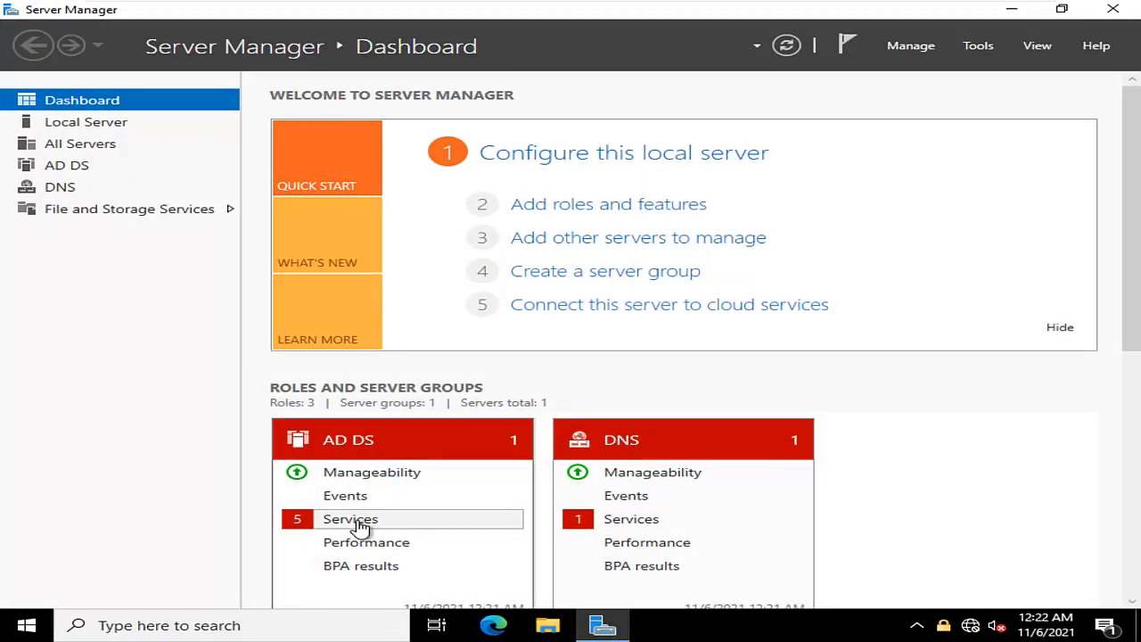
left_click(359, 524)
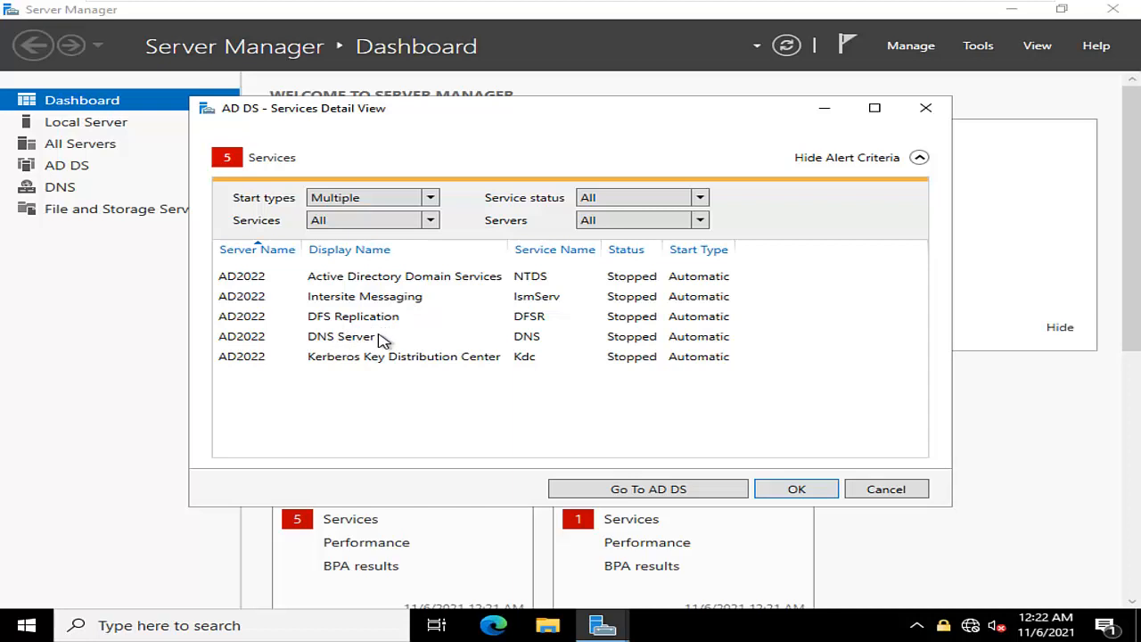
Close the AD DS service details and open the Local Backup node in Windows Server Backup, selecting the 12:04 AM backup message
left_click(799, 489)
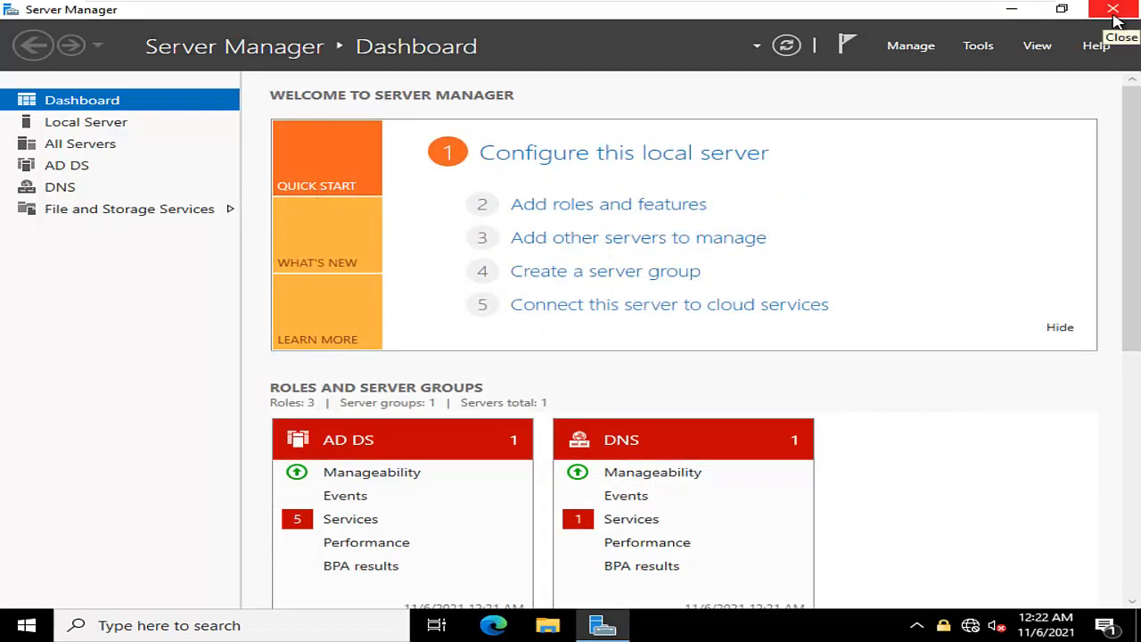
left_click(984, 51)
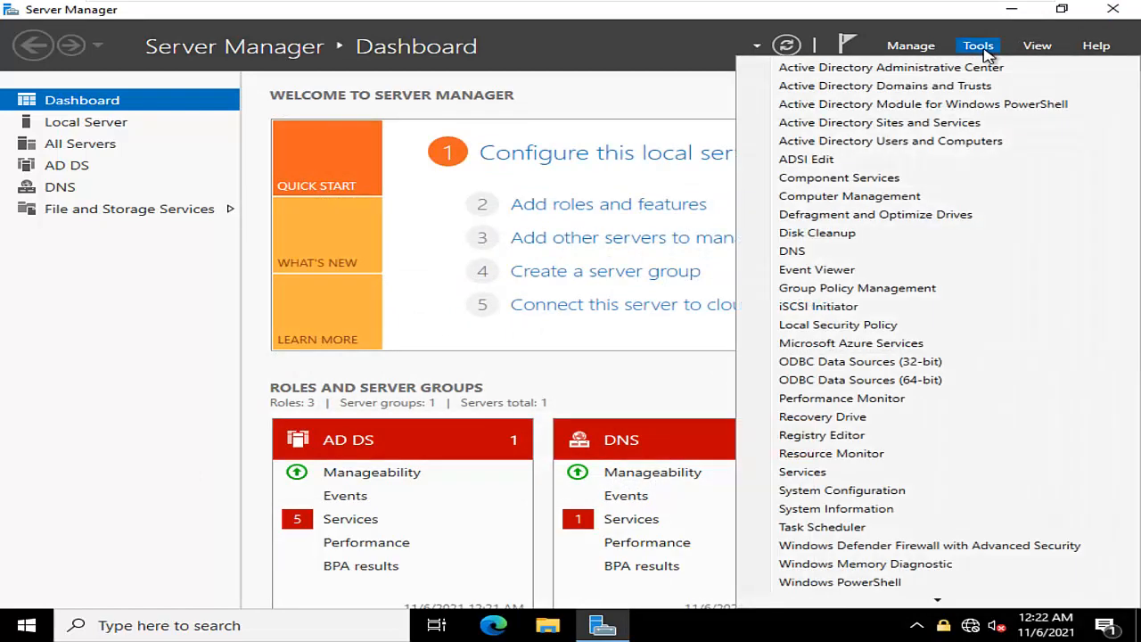
scroll(924, 343, "down", 2)
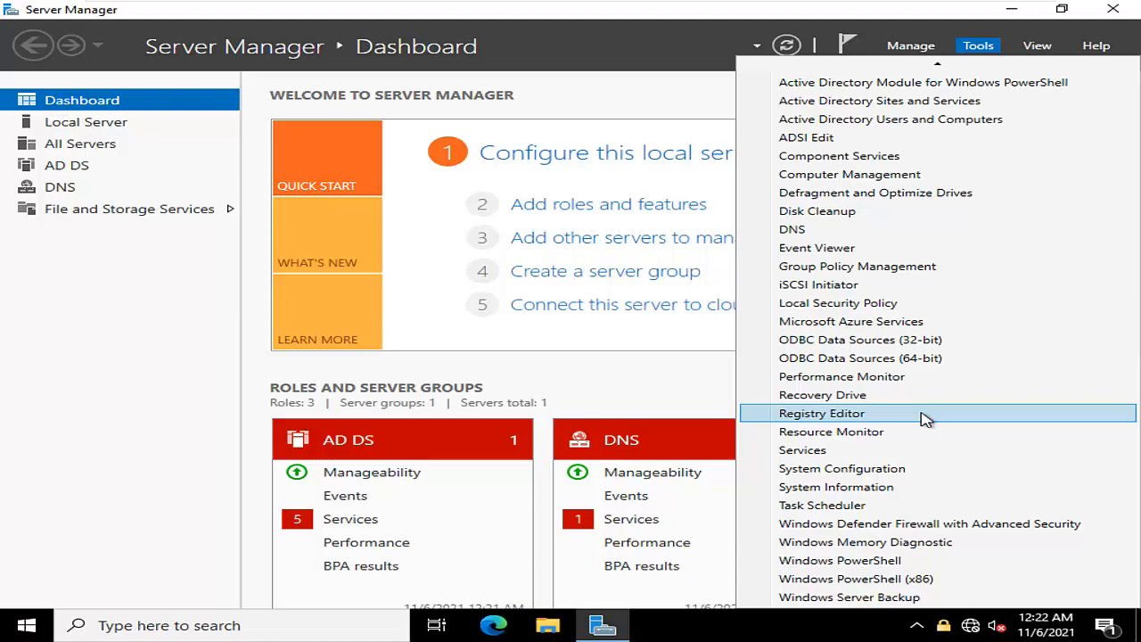
left_click(880, 599)
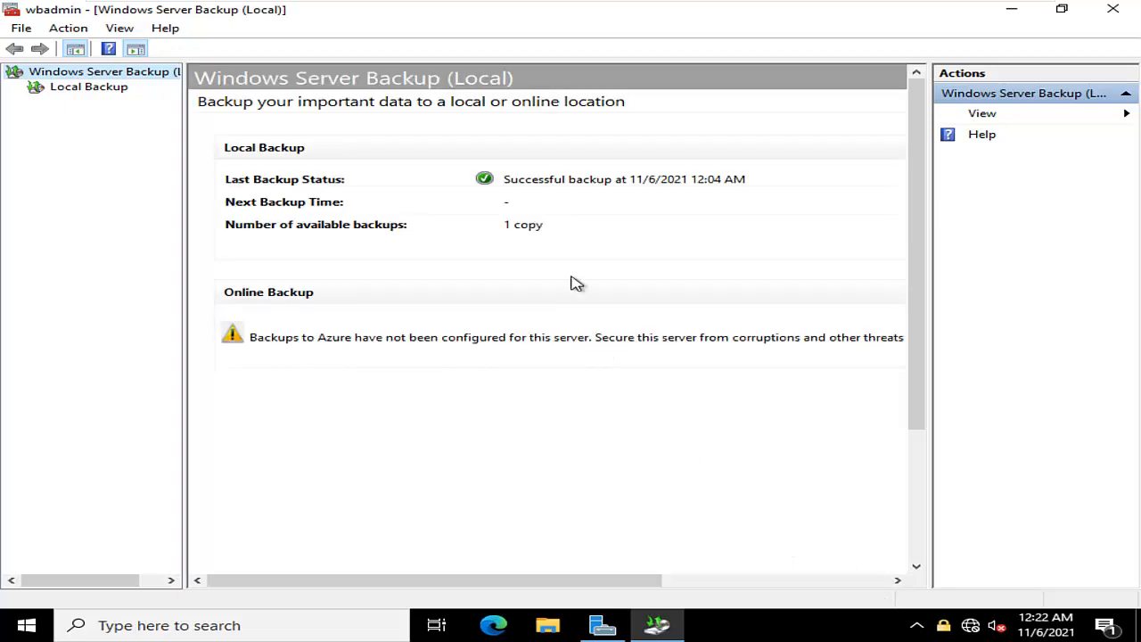
left_click(123, 92)
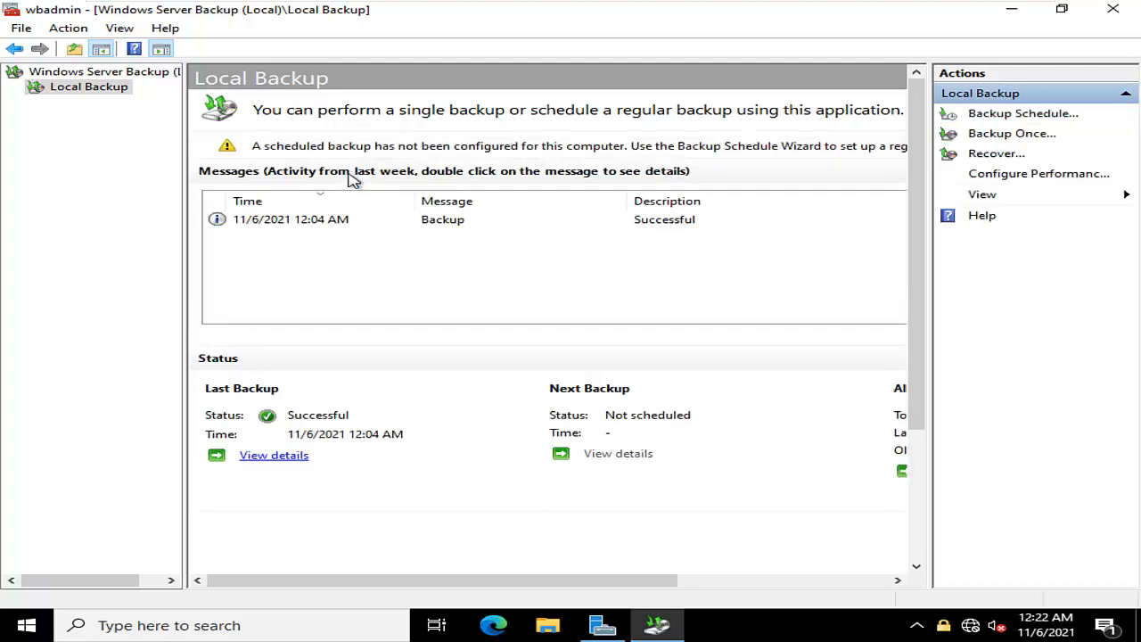
left_click(322, 221)
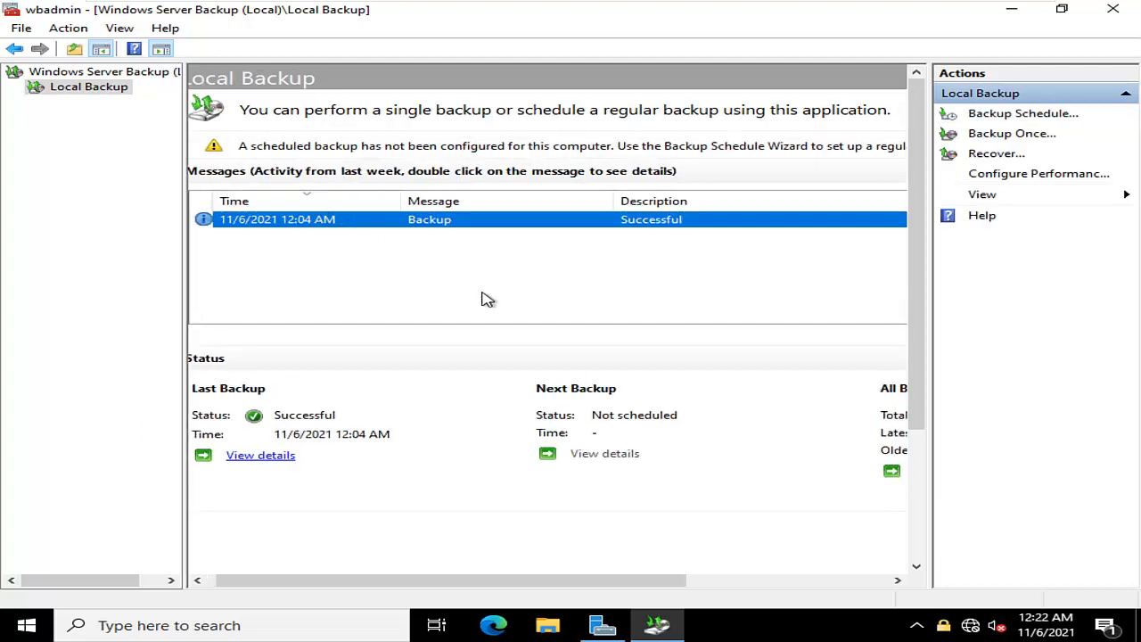
left_click_drag(423, 584, 377, 580)
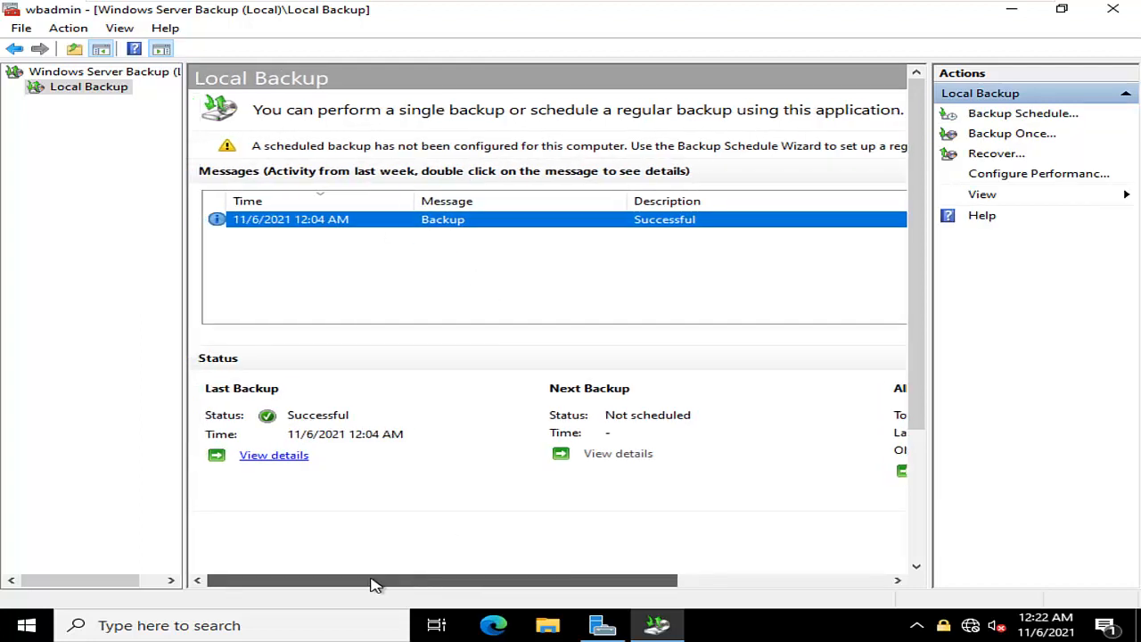
Try to start a recovery from this server's 11/6/2021 12:04 AM backup, and dismiss the response
left_click(992, 158)
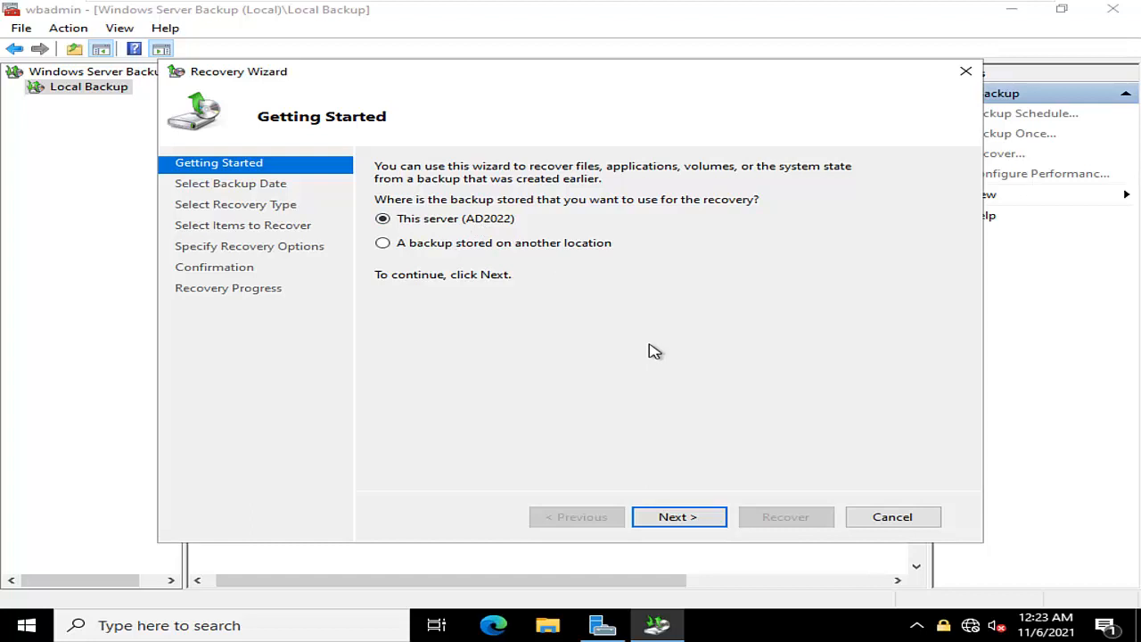
left_click(688, 516)
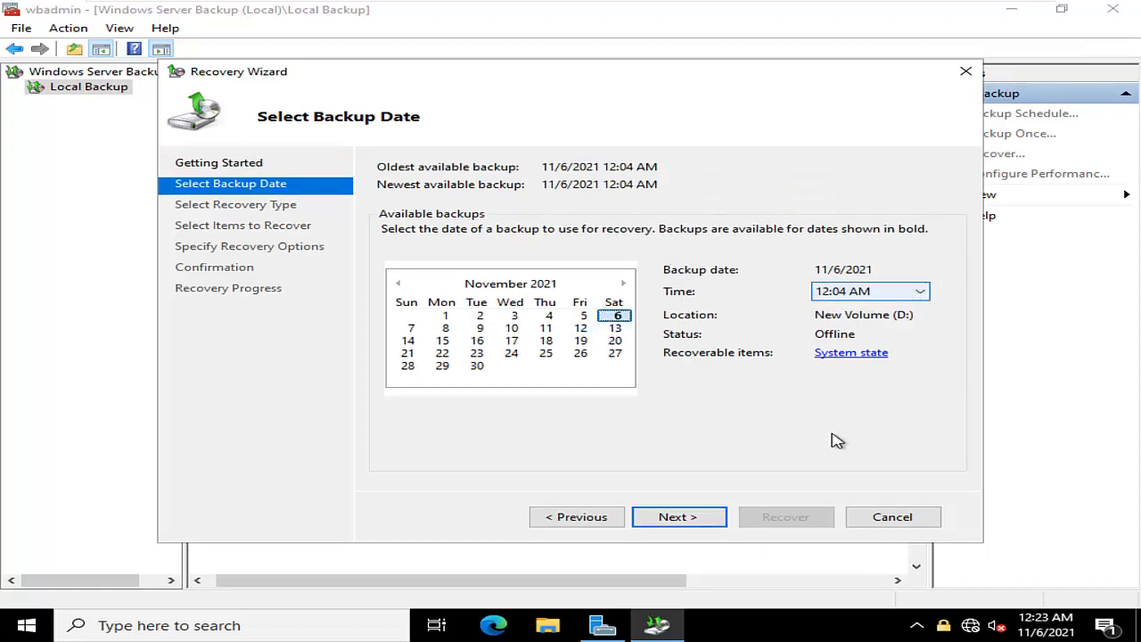
left_click(704, 518)
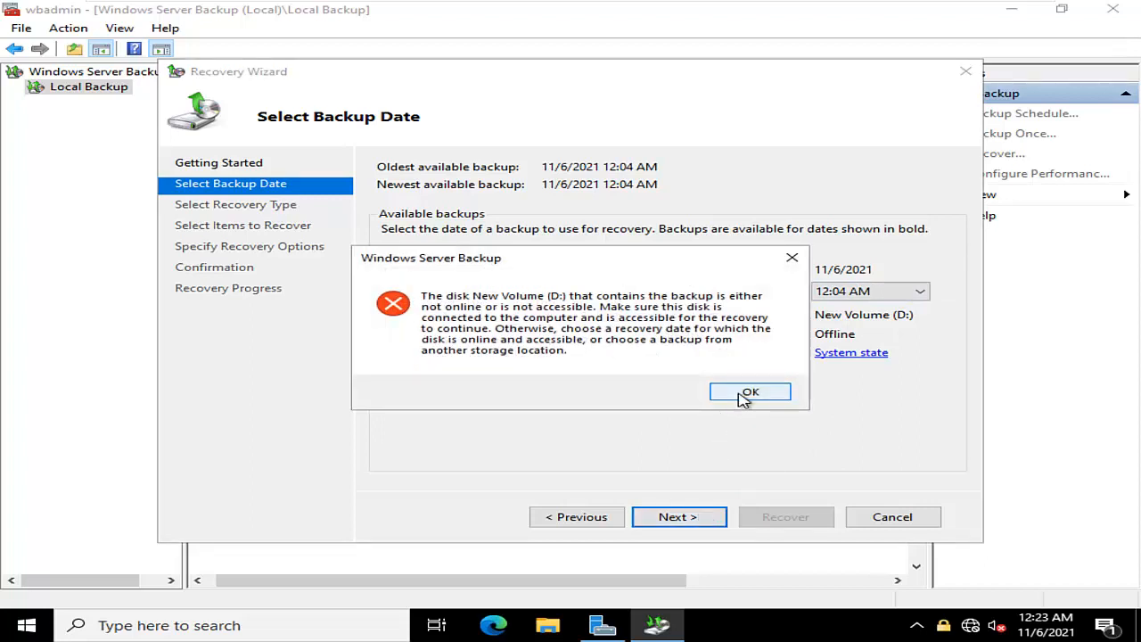
left_click(749, 393)
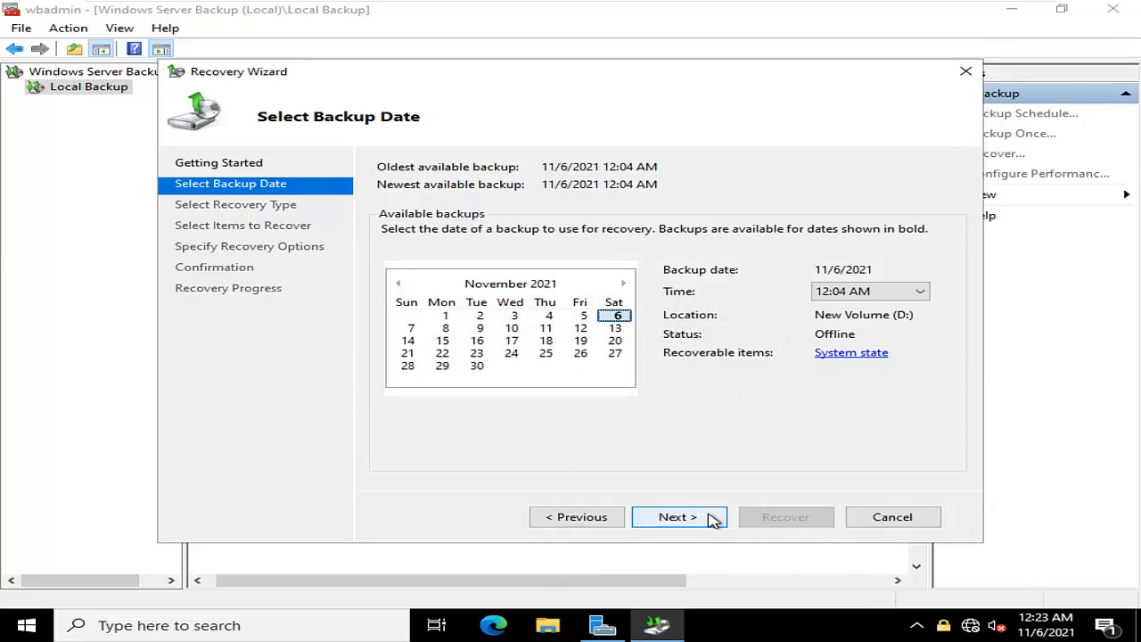
Open Disk Management with diskmgmt.msc, bring Disk 0 online, and minimize the window
key("super+r")
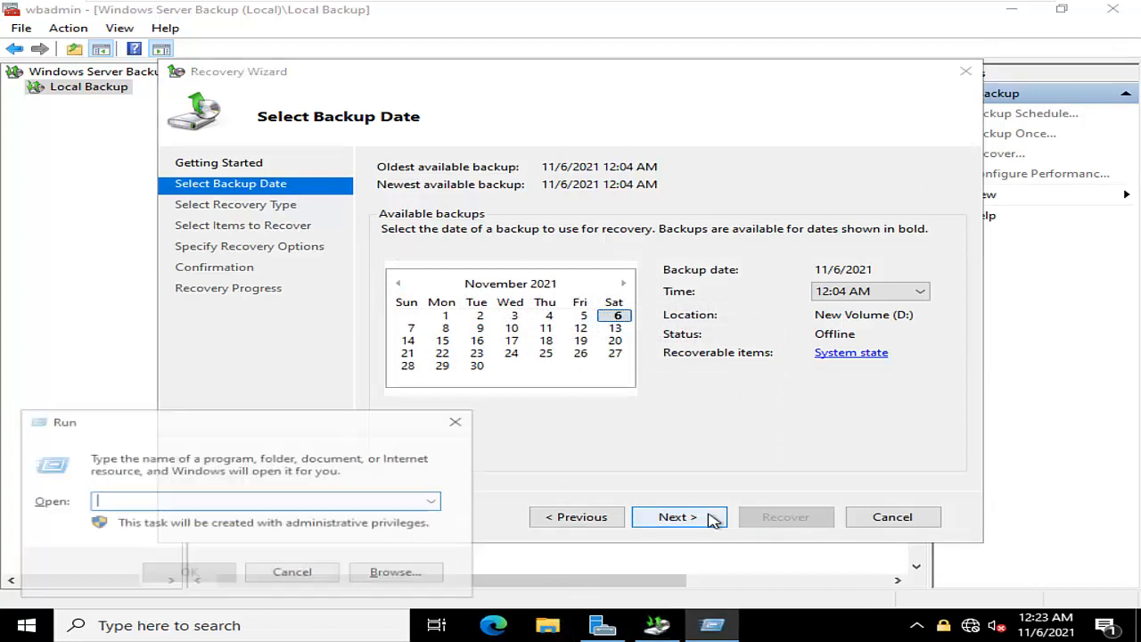
type("d")
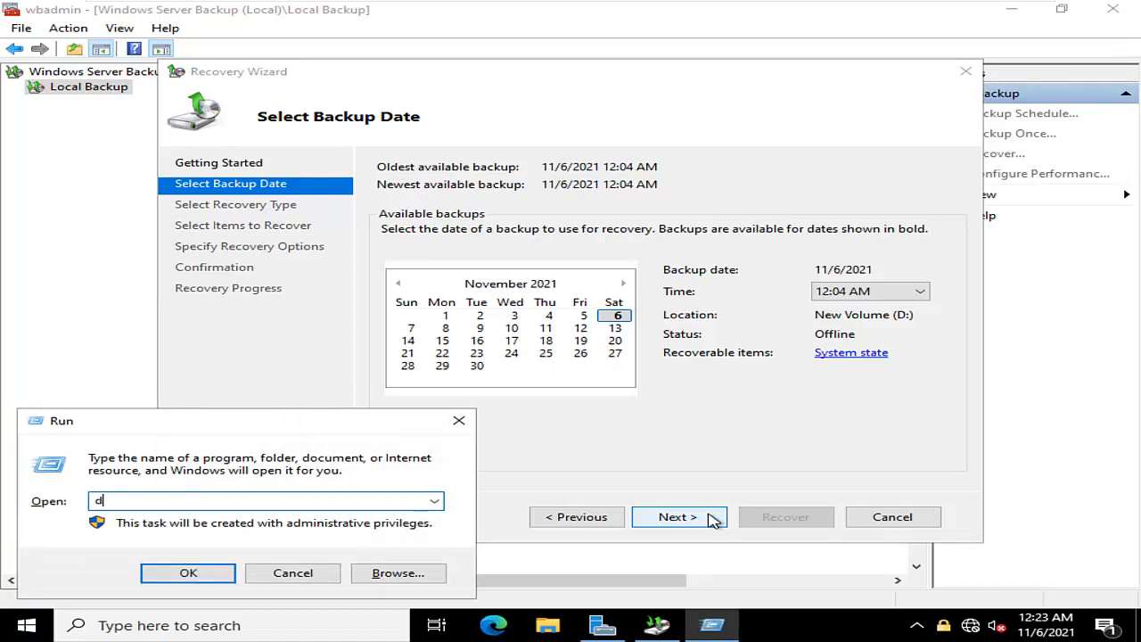
type("iskmgmt.msc")
key("Return")
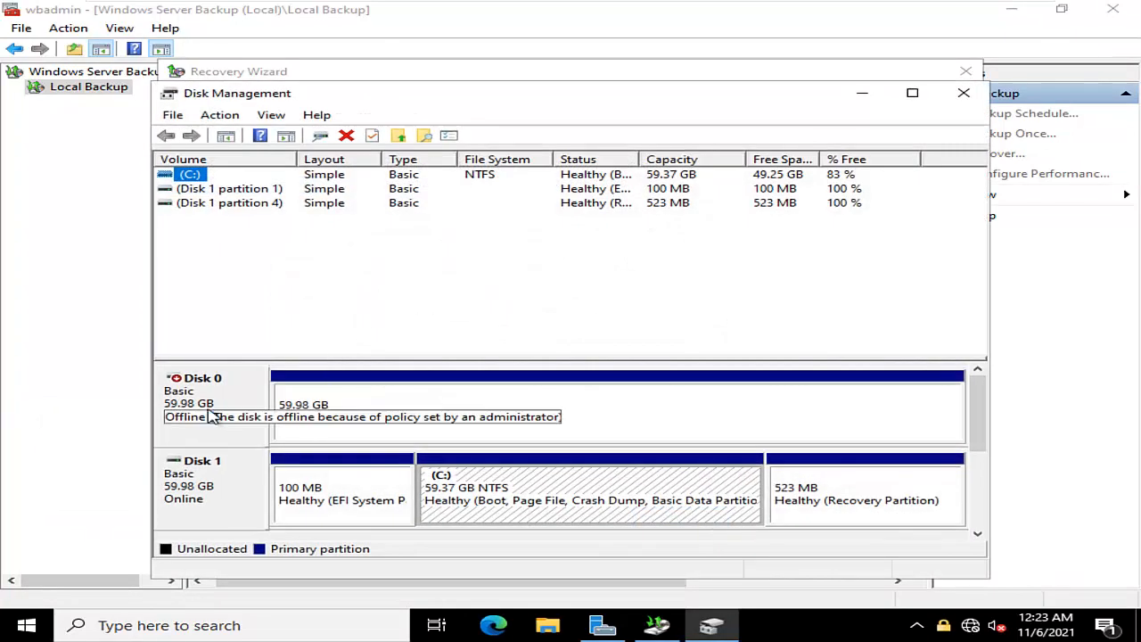
right_click(204, 406)
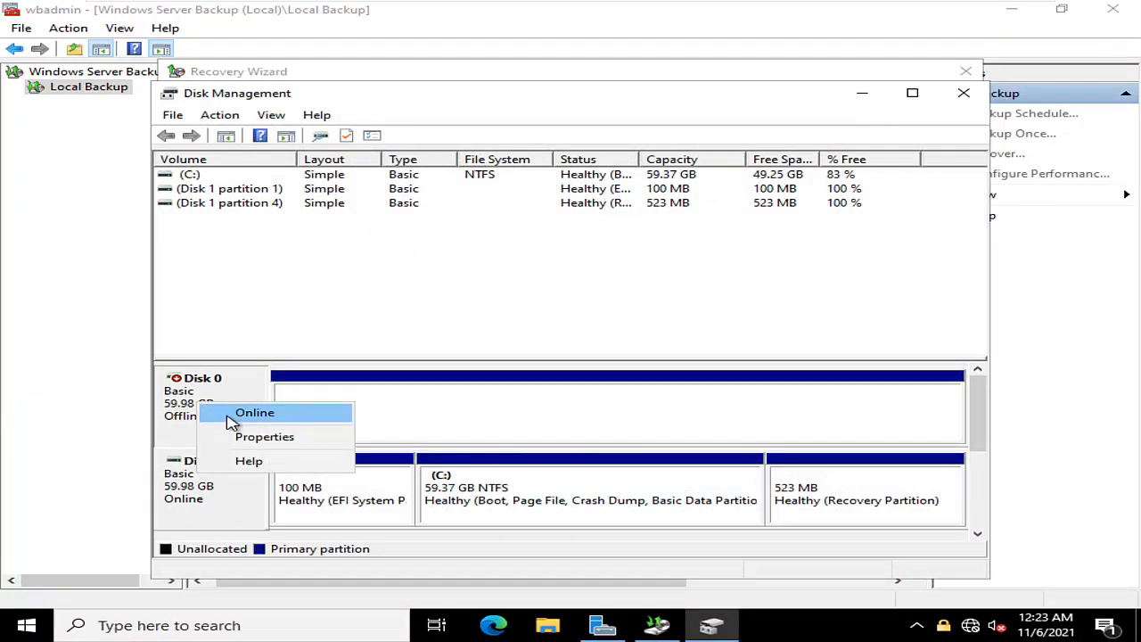
left_click(233, 412)
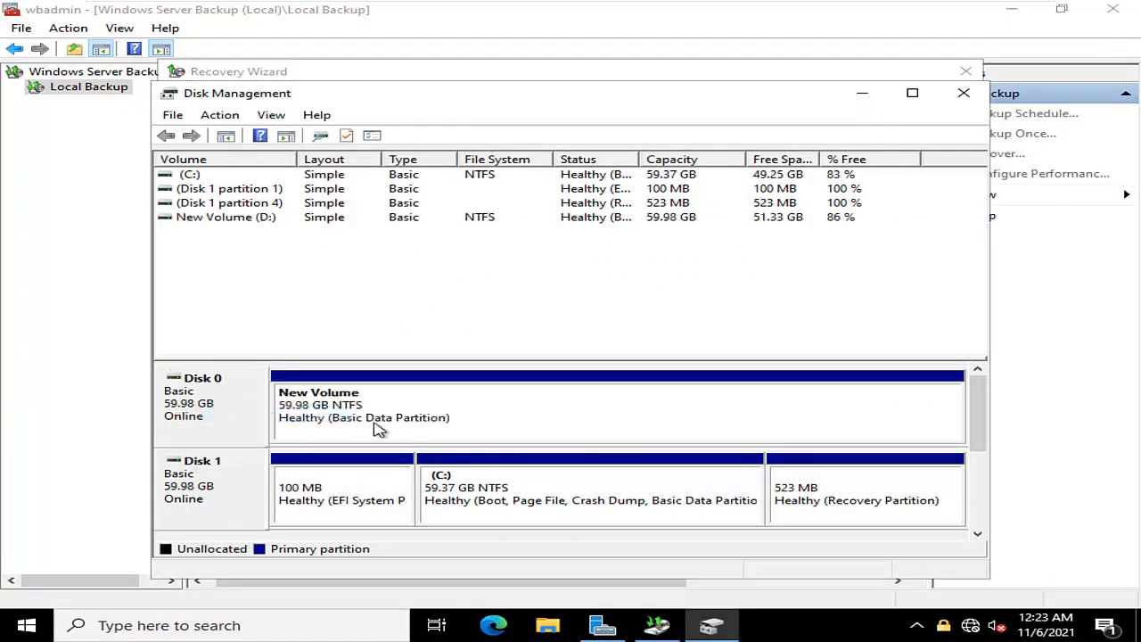
left_click(861, 98)
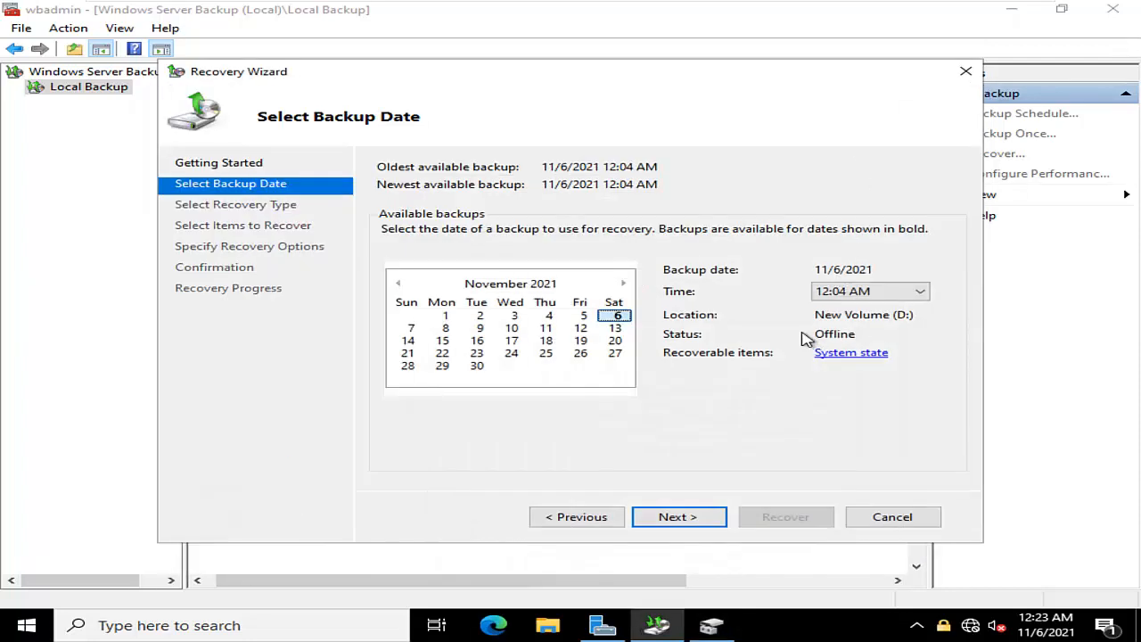
Check for New Volume (D:) among the drives in File Explorer, and minimize the window
left_click(553, 625)
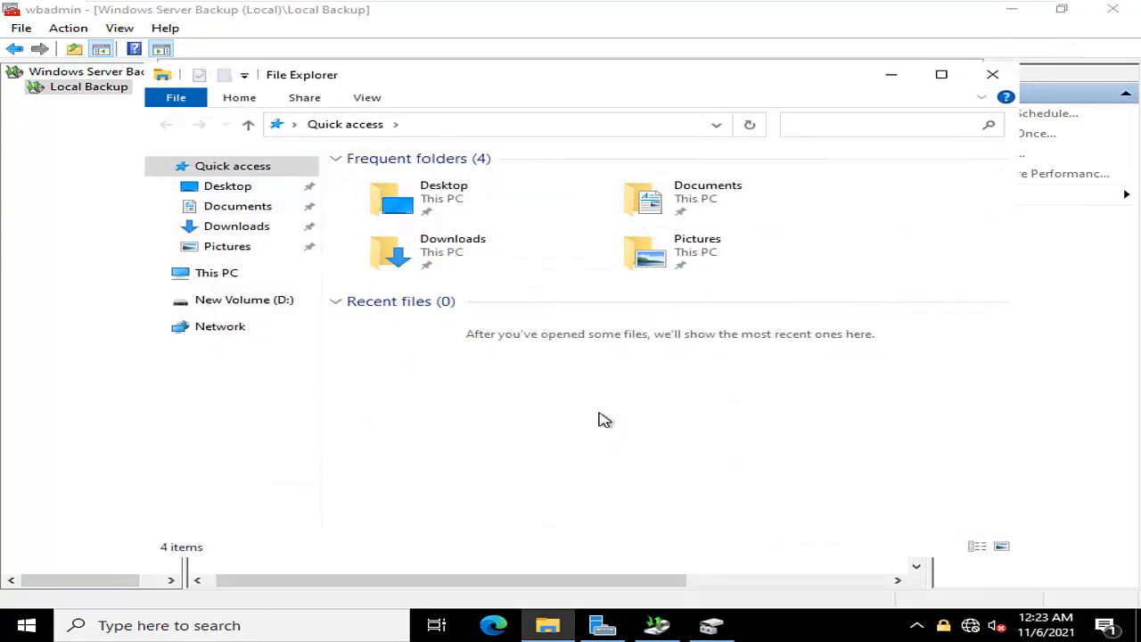
left_click(217, 275)
left_click(776, 403)
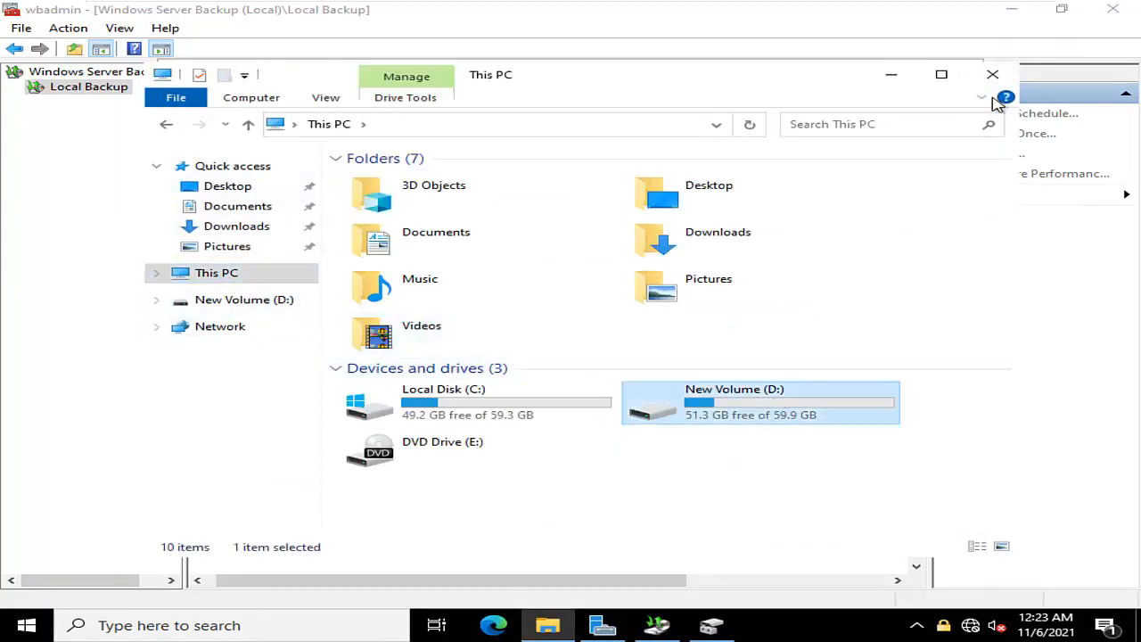
left_click(894, 77)
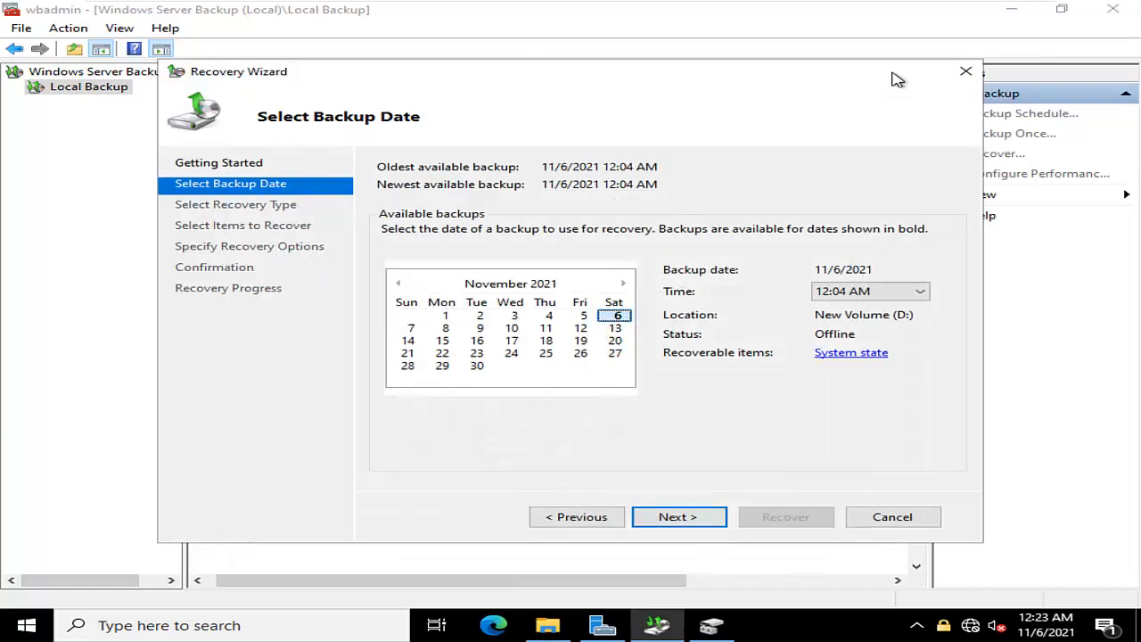
Retry the 12:04 AM backup in the open Recovery Wizard, including once more from the Getting Started page, and close the wizard
left_click(682, 522)
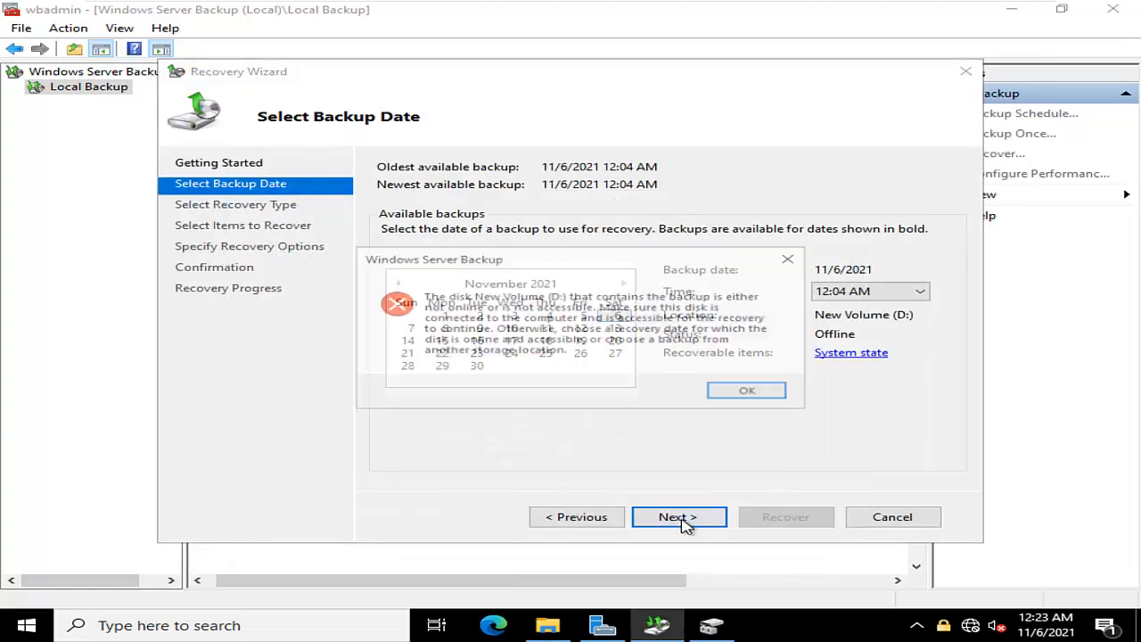
left_click(745, 396)
left_click(599, 521)
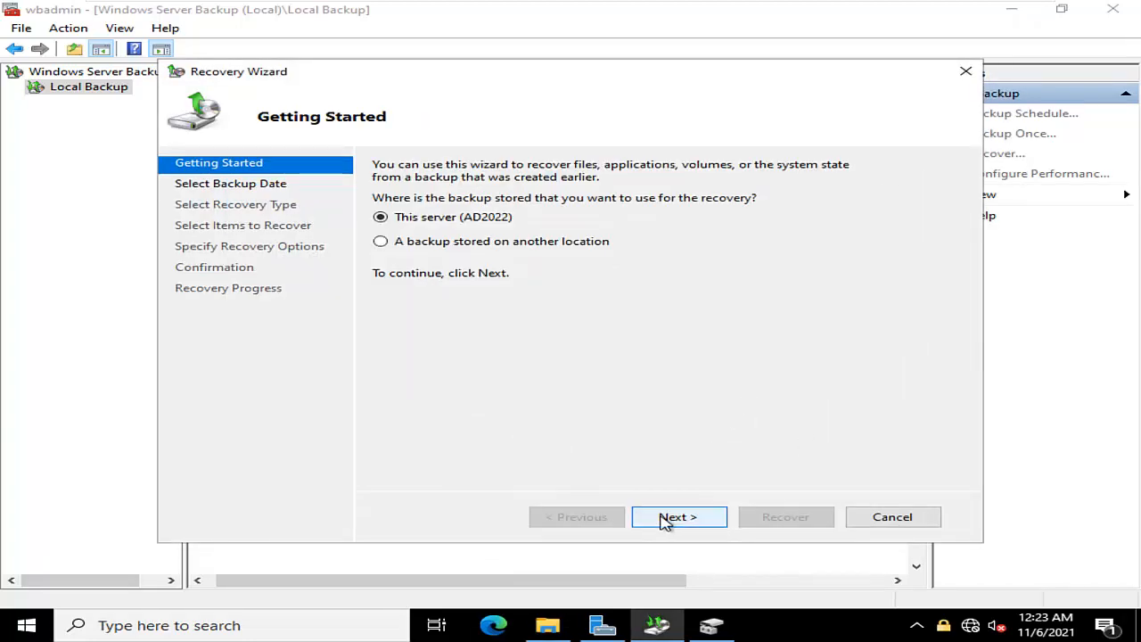
left_click(675, 517)
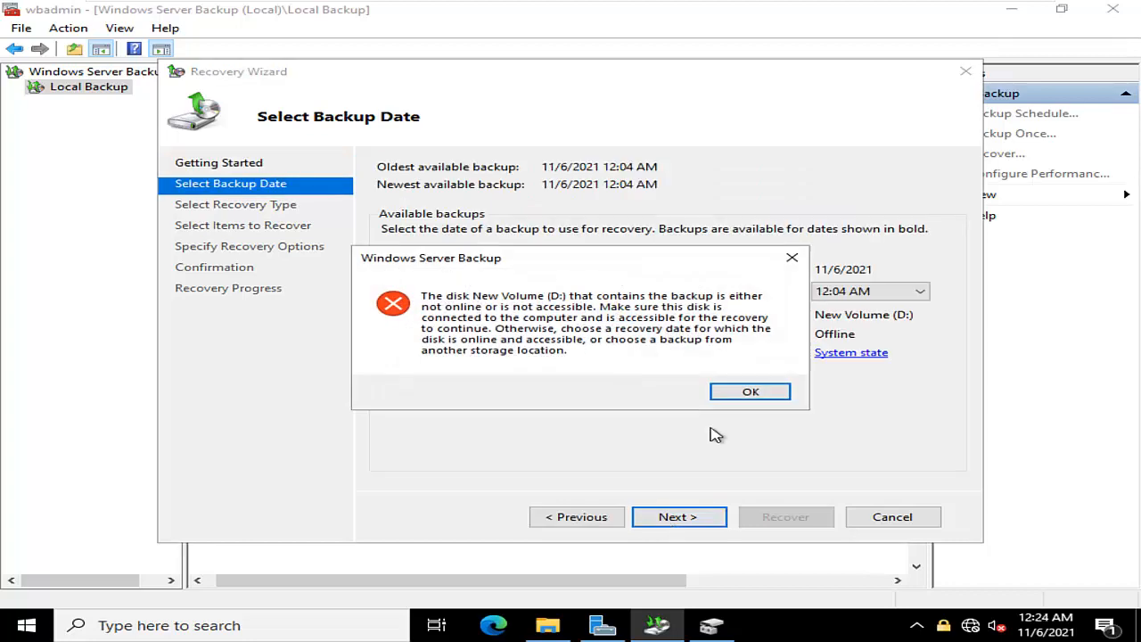
left_click(745, 392)
left_click(965, 72)
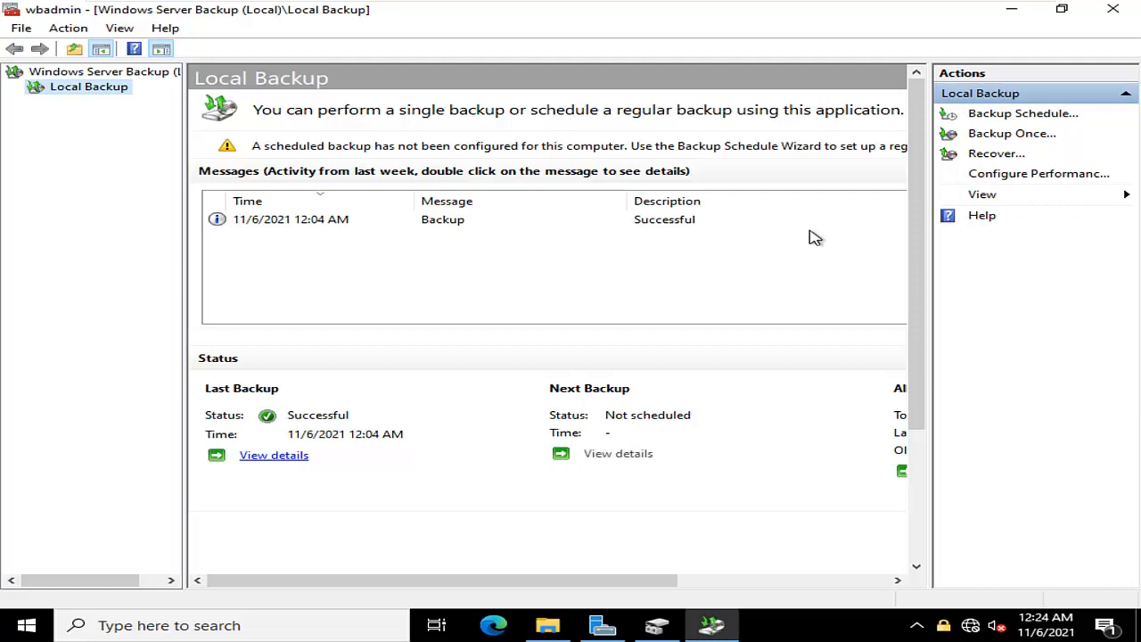
Start a new recovery from this server (AD2022) and choose the 11/6/2021 12:04 AM backup
left_click(985, 159)
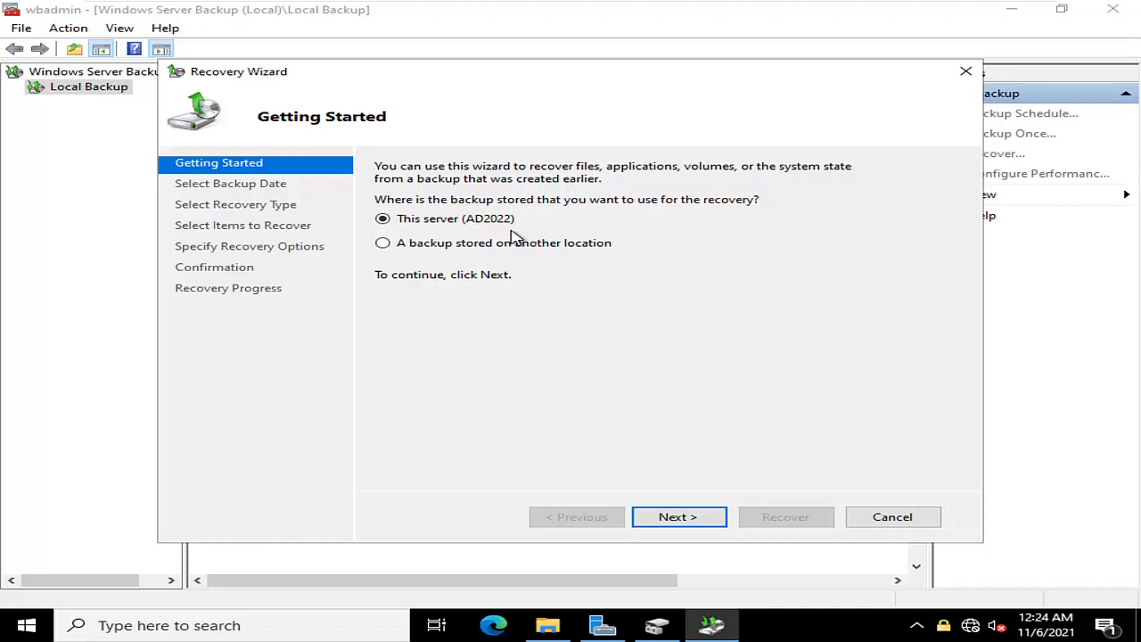
left_click(685, 519)
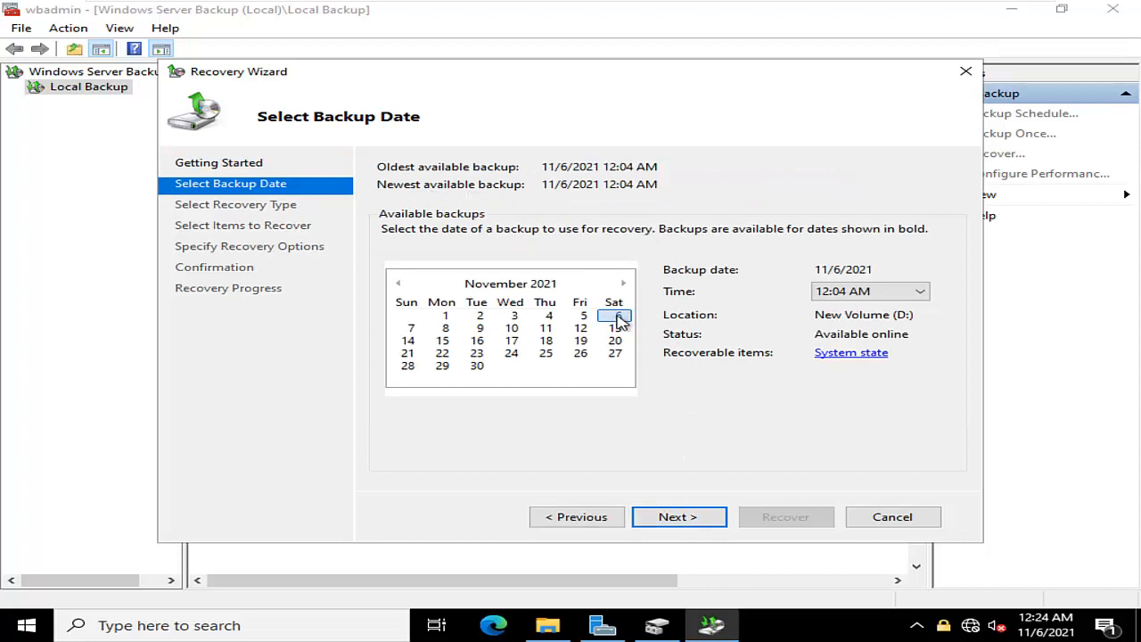
left_click(869, 297)
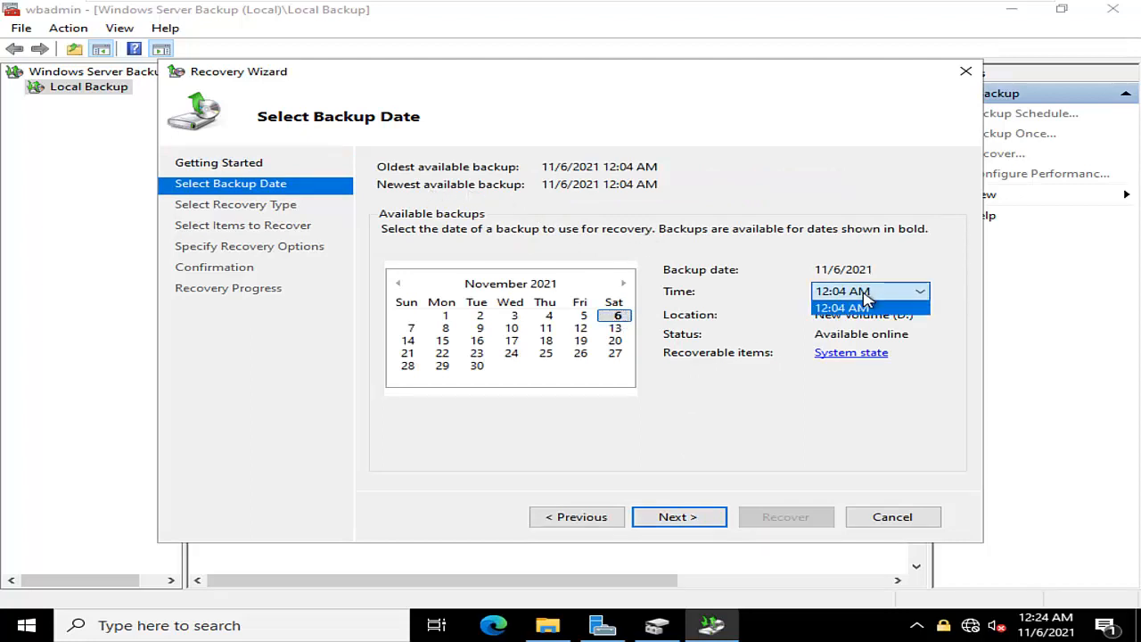
left_click(864, 298)
left_click(681, 517)
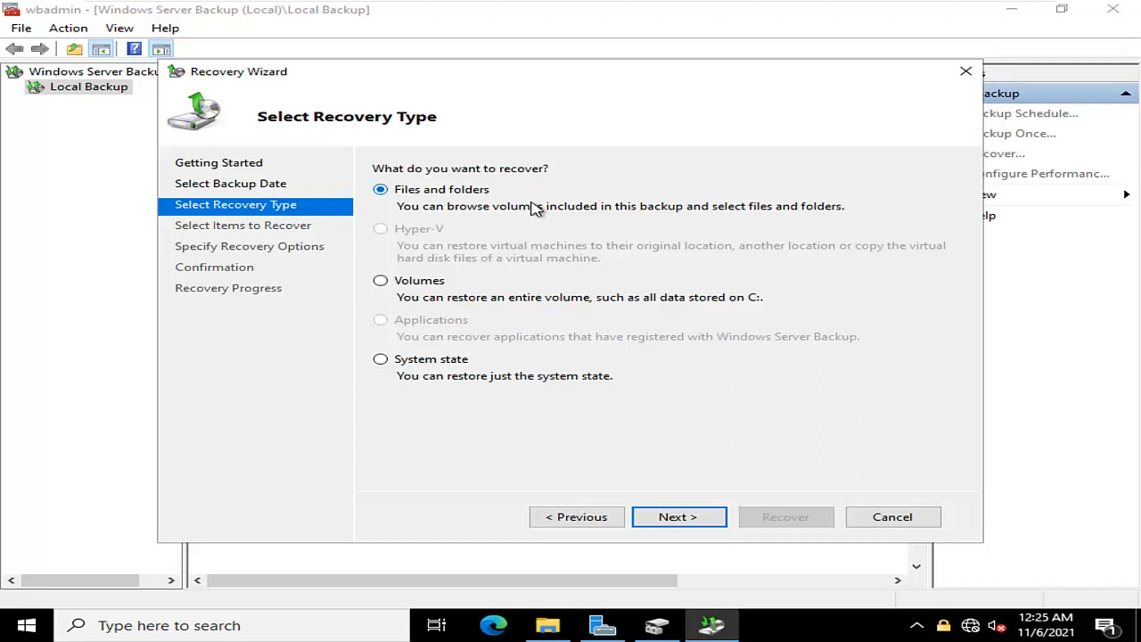
Set the recovery to system state at the original location with an authoritative restore of Active Directory files, and accept the re-synchronization note
left_click(431, 362)
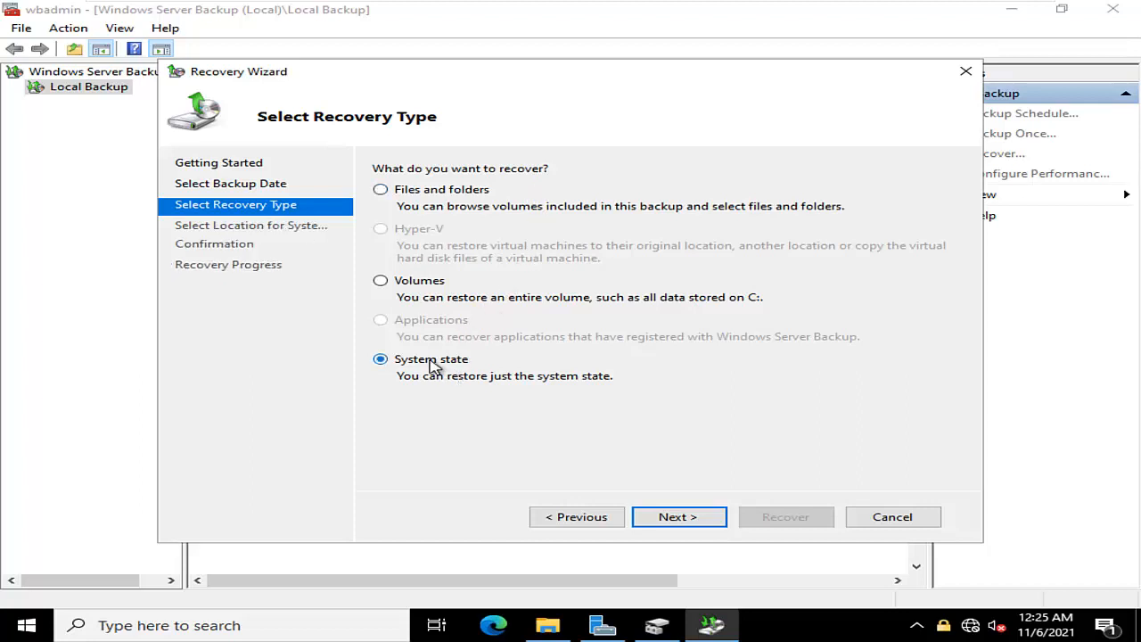
left_click(694, 522)
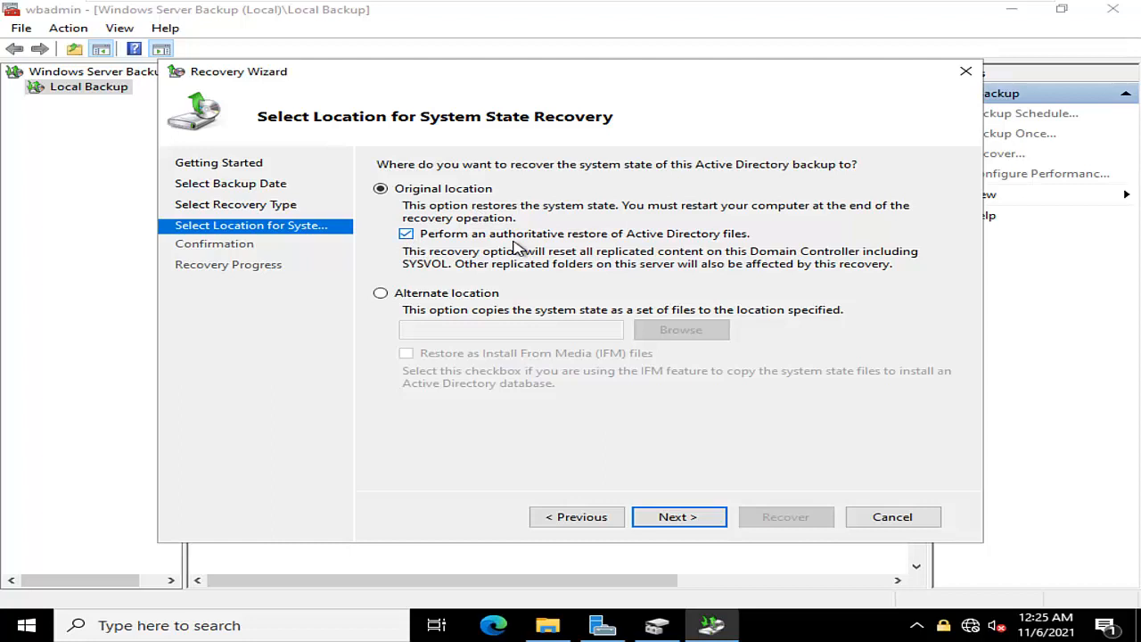
left_click(684, 517)
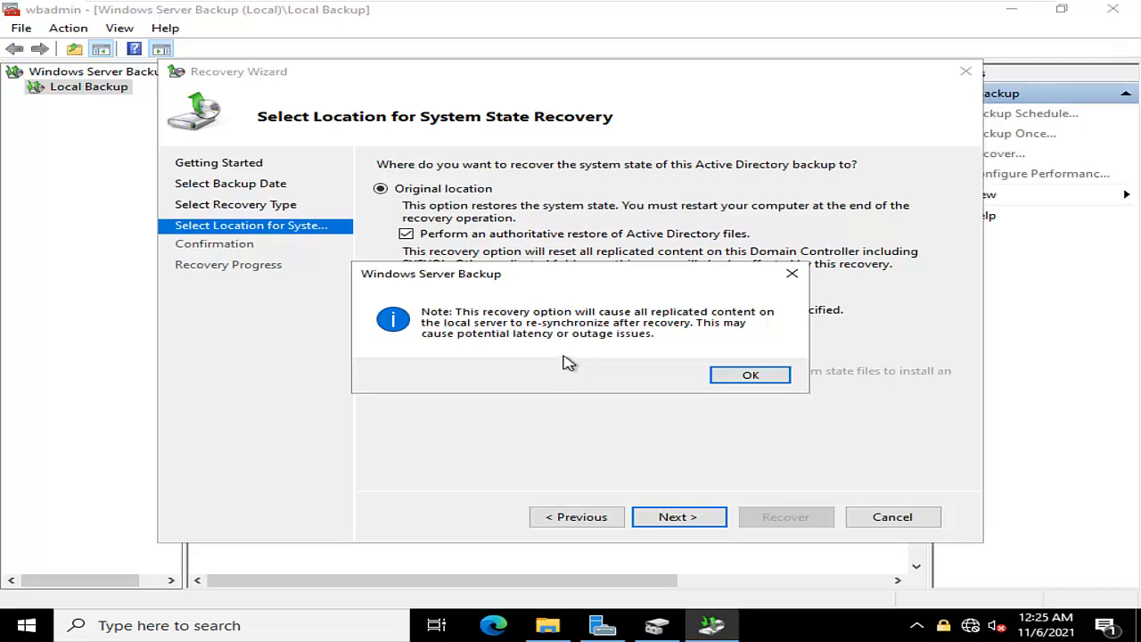
left_click(740, 376)
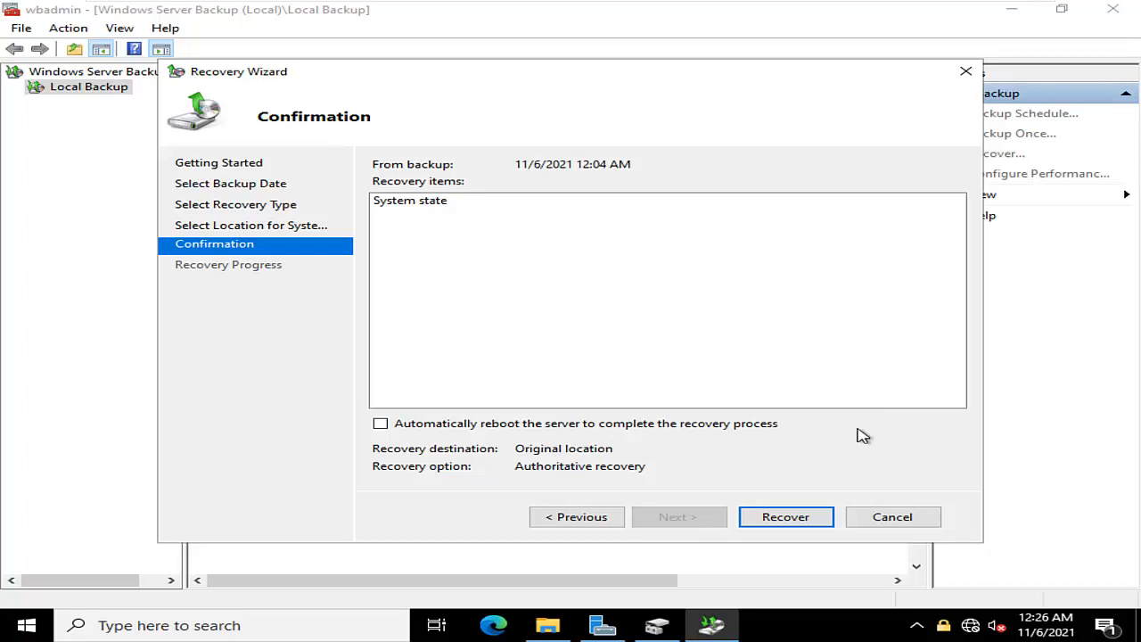
Run the system state recovery without automatic reboot, confirm continuing, and view the remaining items in the progress list
left_click(786, 519)
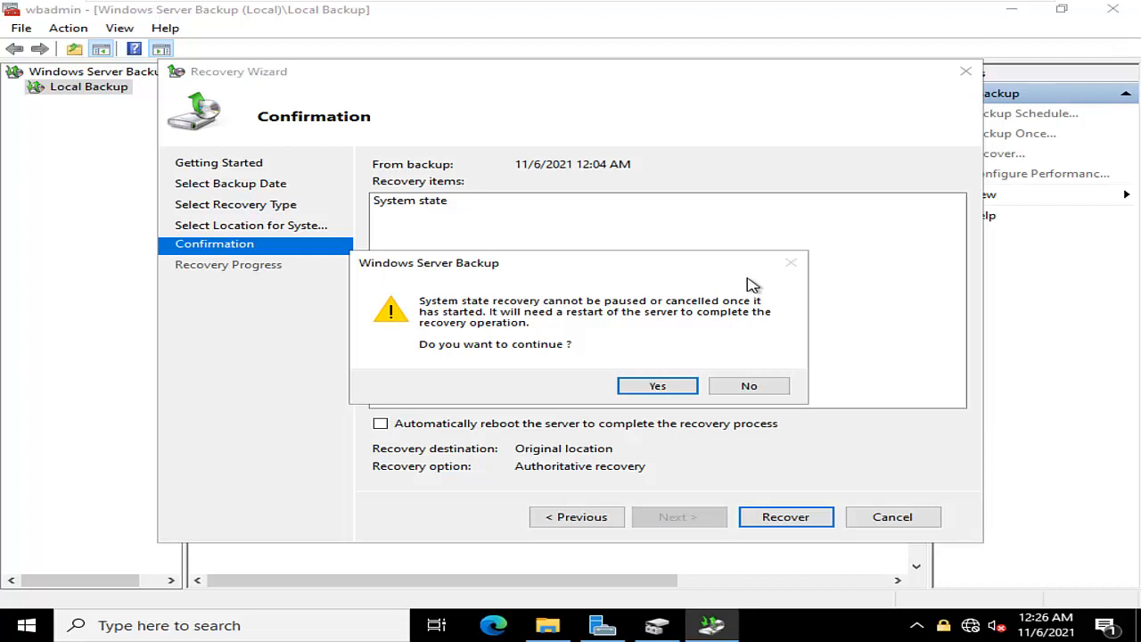
left_click(664, 385)
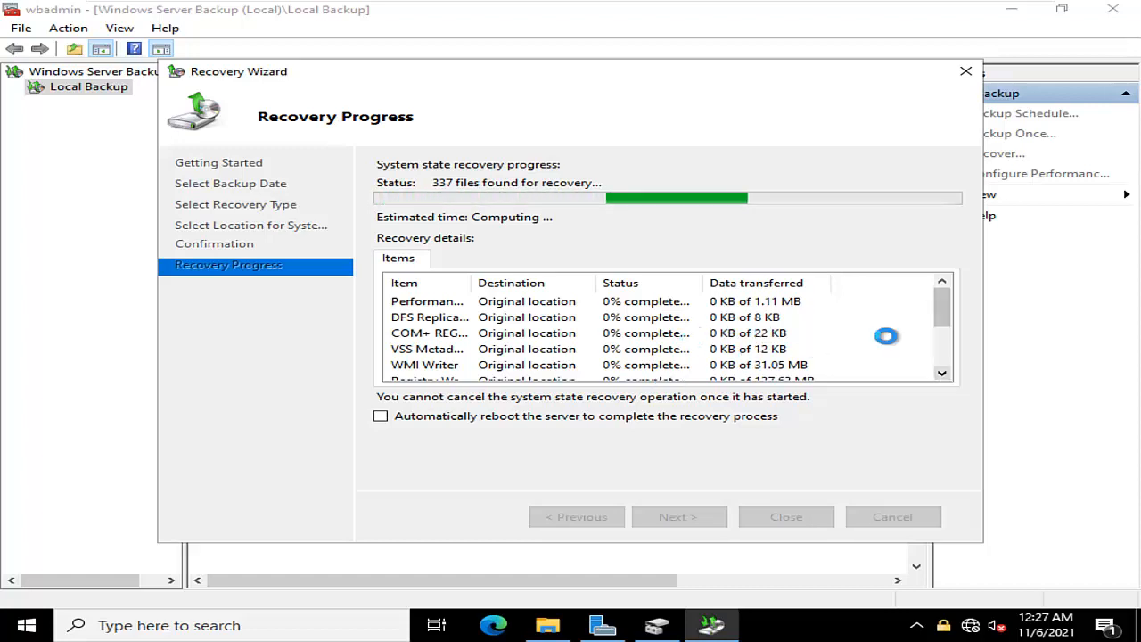
left_click_drag(942, 305, 950, 366)
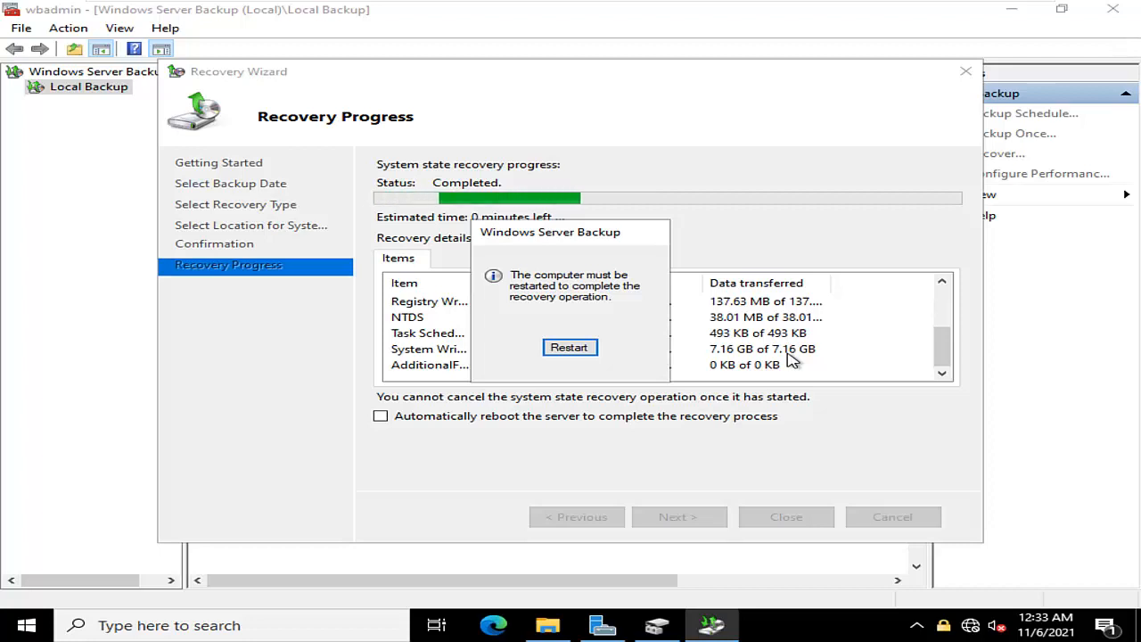
Turn off Safe boot in System Configuration, apply the change, and restart the server to complete the recovery
key("super+r")
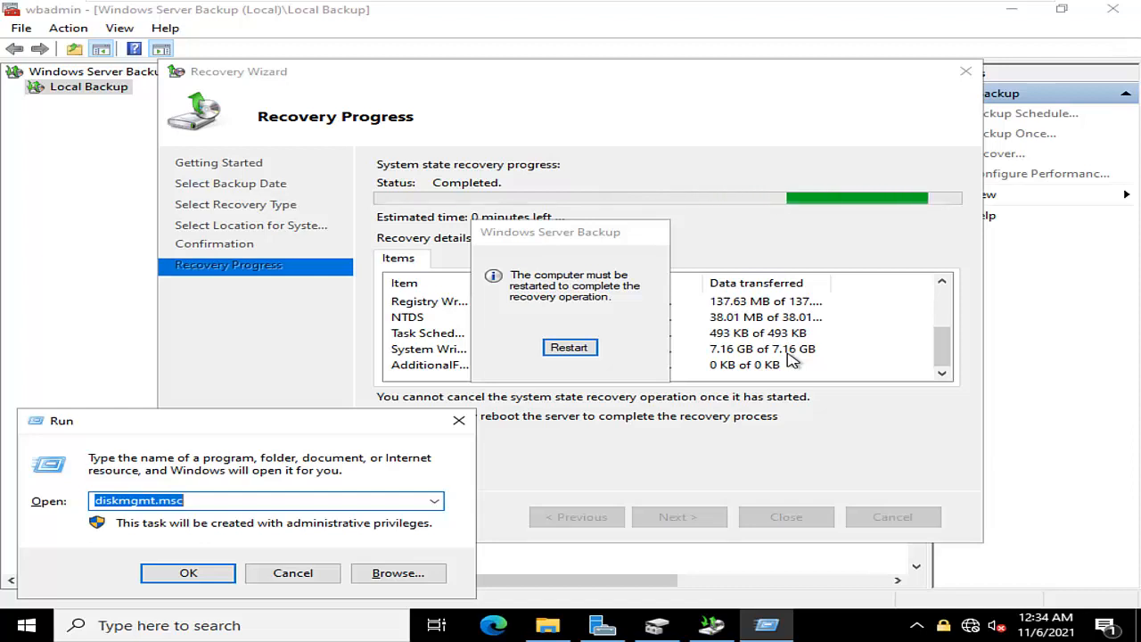
type("msconfig")
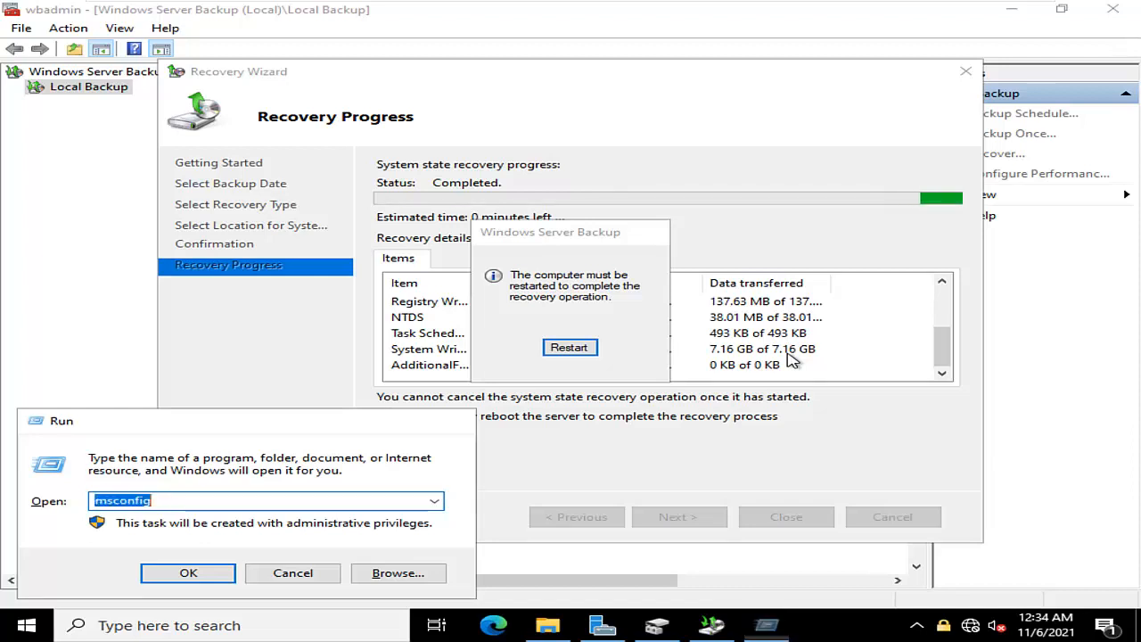
key("Return")
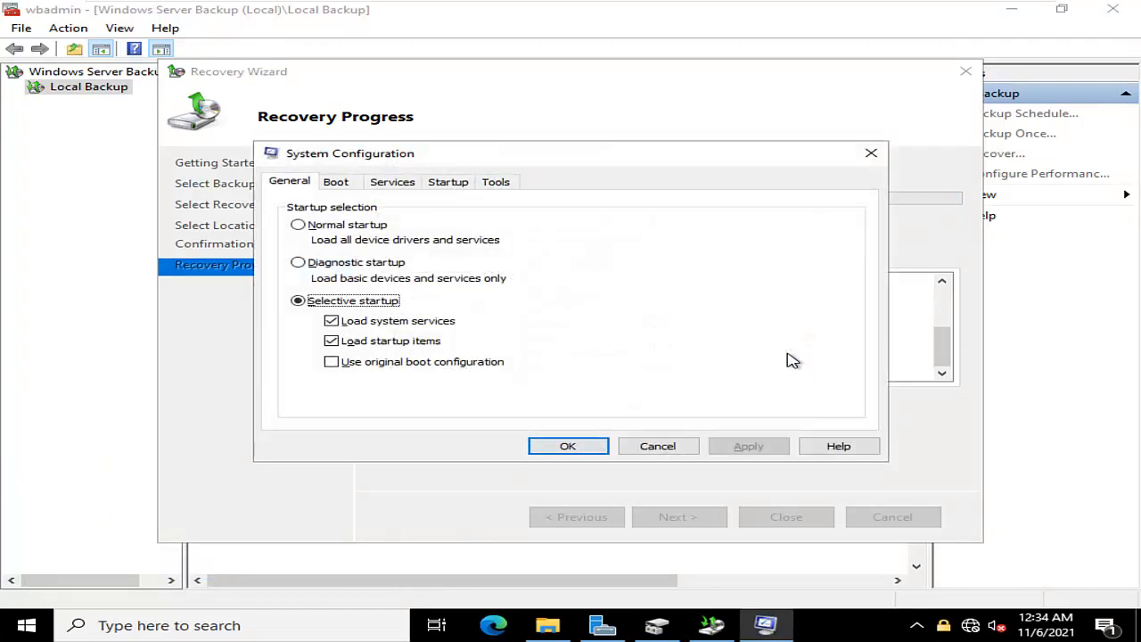
left_click(349, 182)
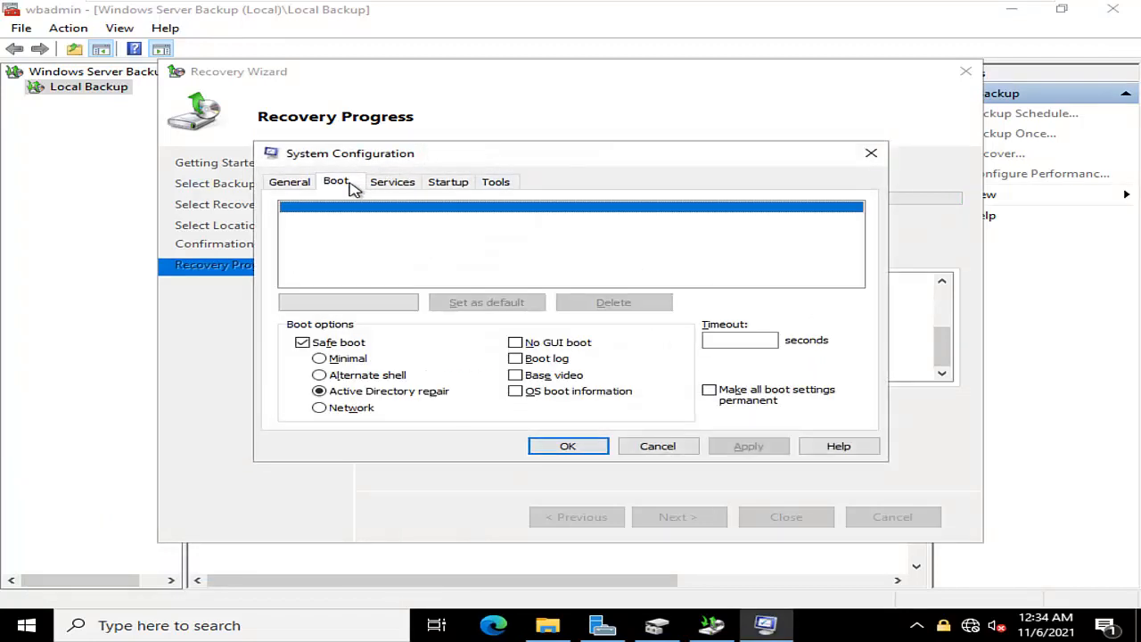
left_click(335, 348)
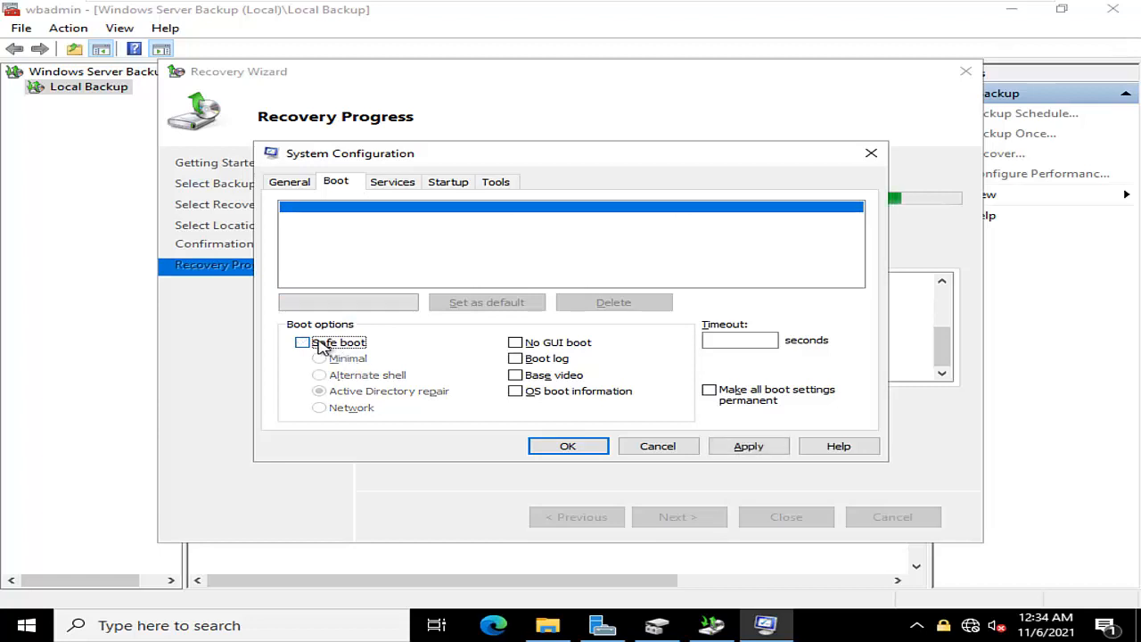
left_click(749, 447)
left_click(594, 448)
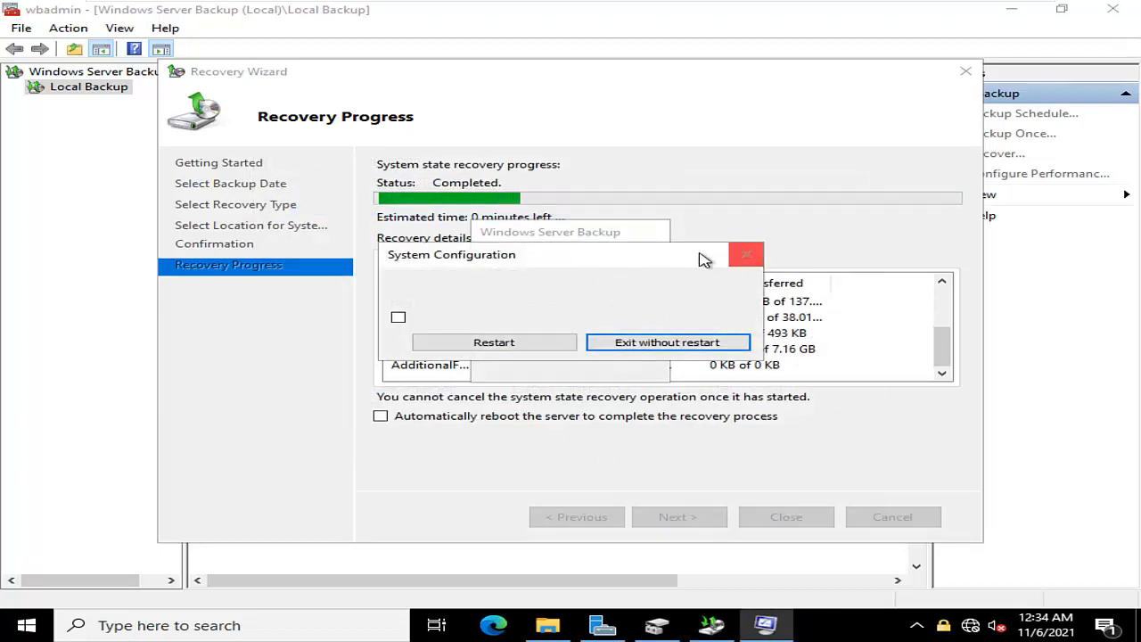
left_click_drag(704, 259, 708, 383)
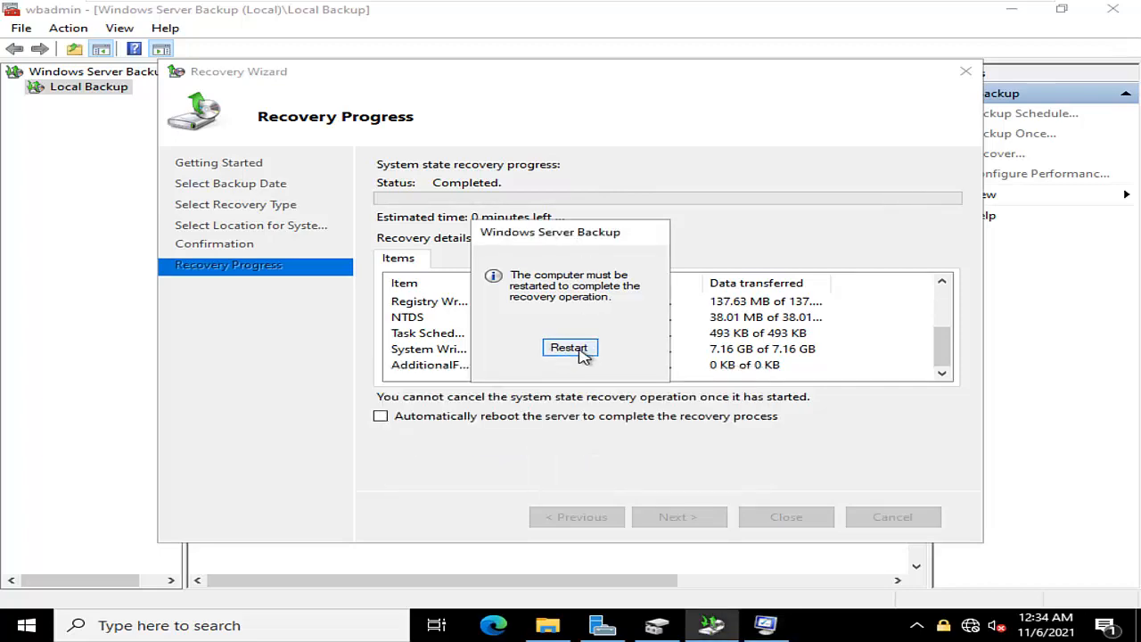
left_click(580, 350)
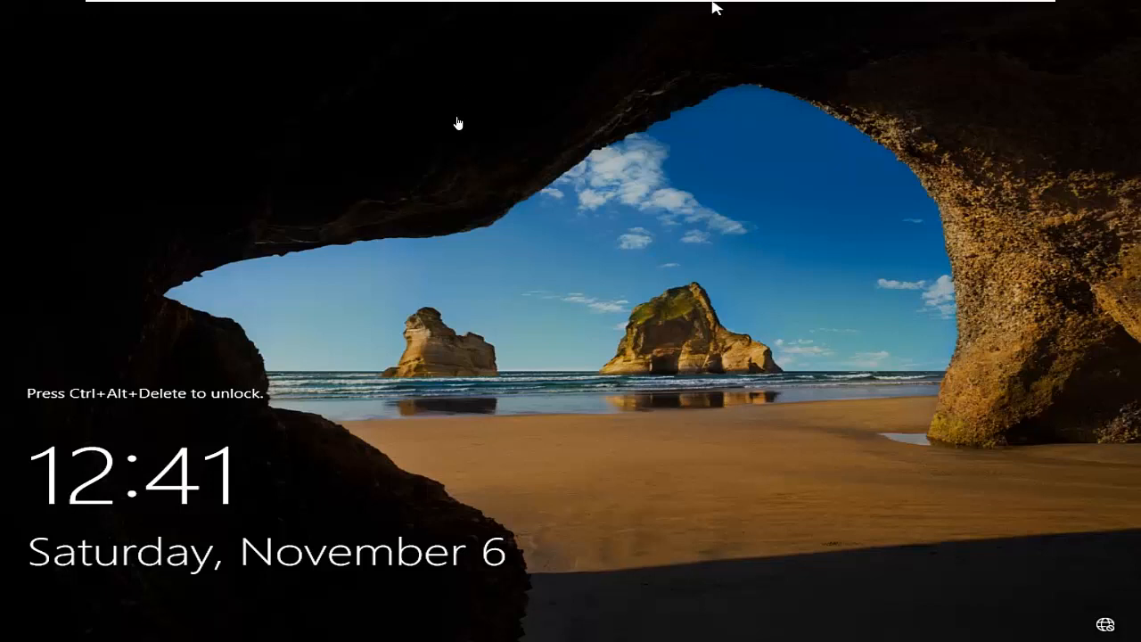
Sign in as the domain Administrator with the account password, and dismiss Server Manager and the wbadmin recovery notice
left_click(342, 10)
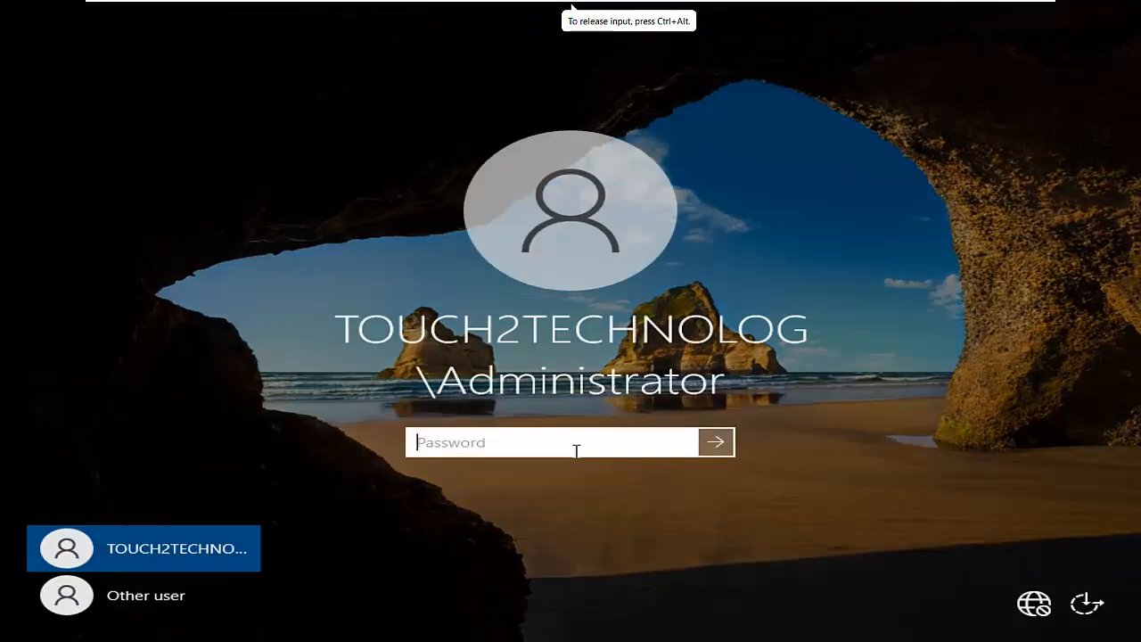
type("****")
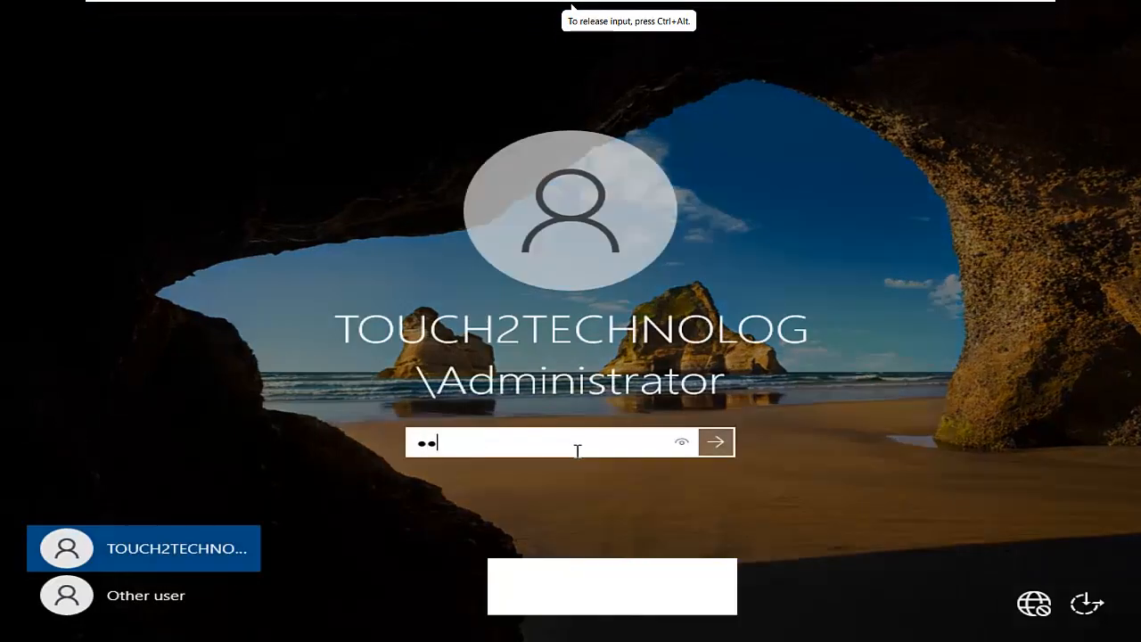
type("*****")
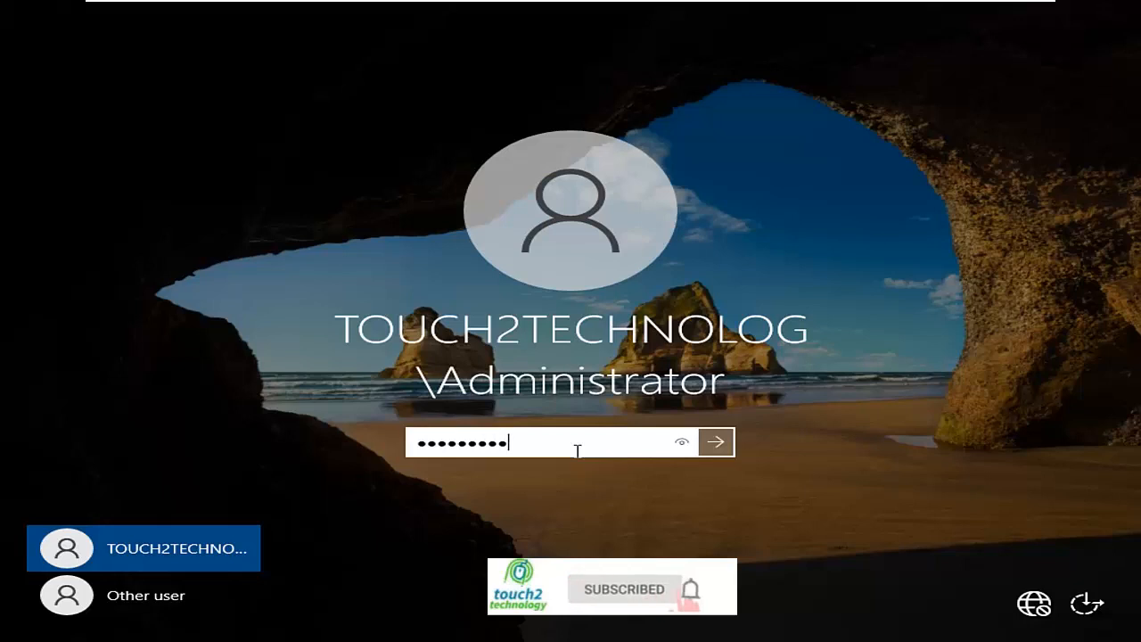
key("Return")
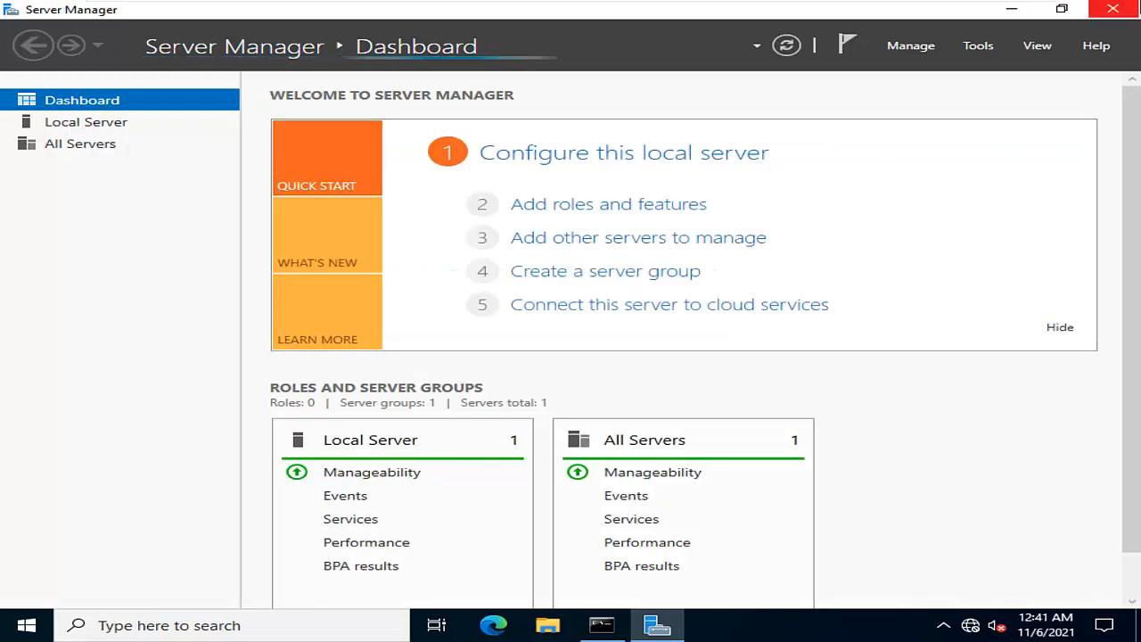
left_click(1111, 8)
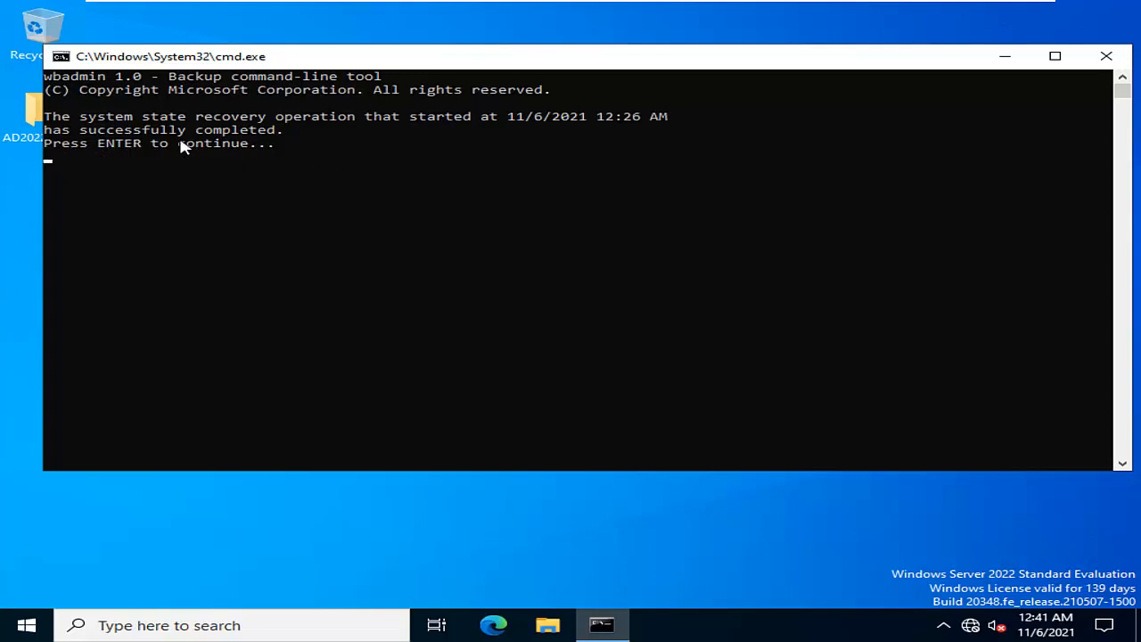
key("Return")
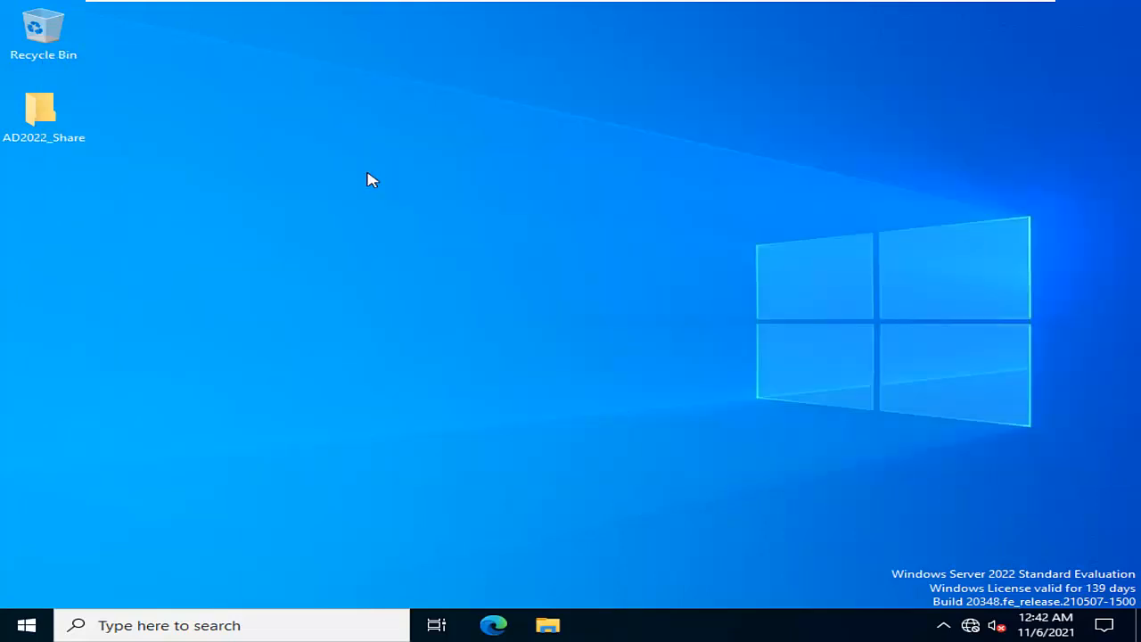
Reopen Server Manager and launch Active Directory Users and Computers from it
left_click(26, 624)
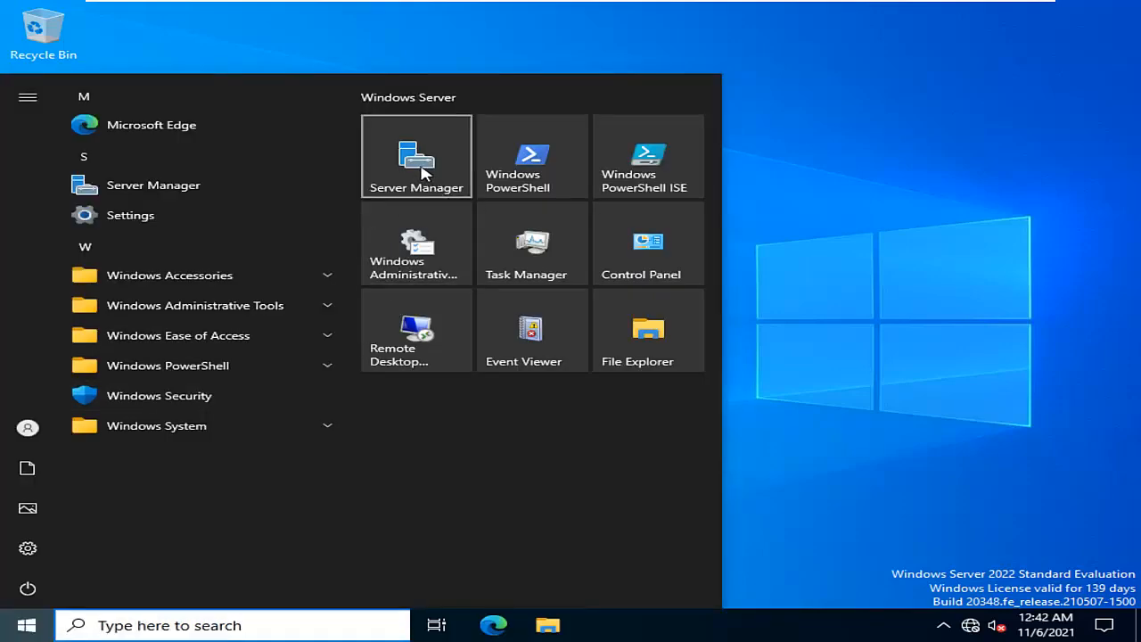
left_click(425, 174)
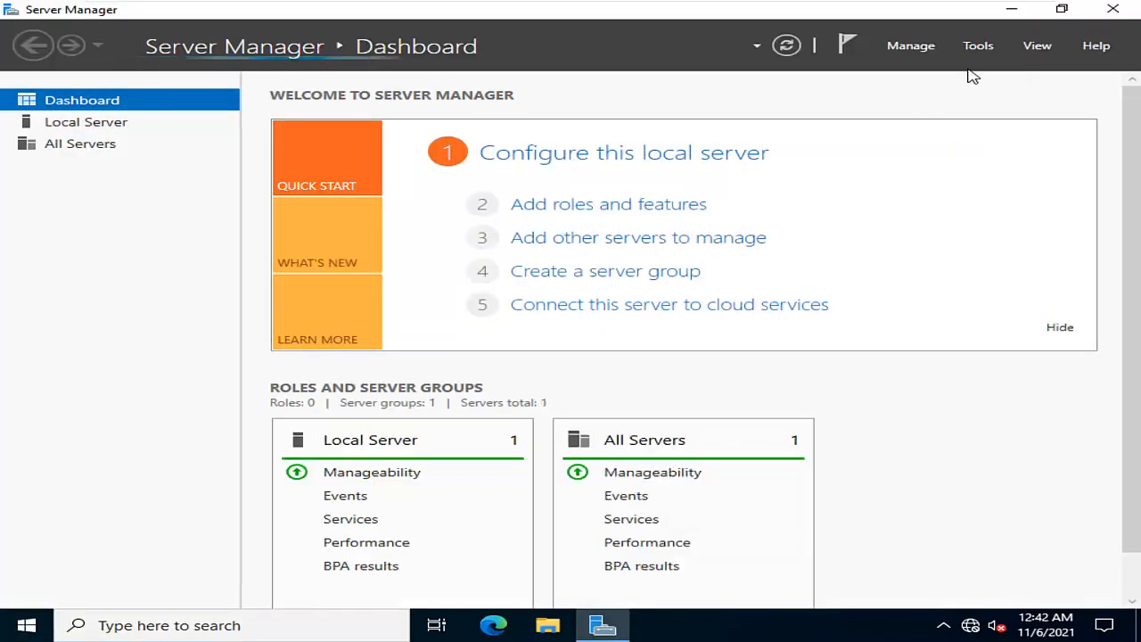
left_click(980, 45)
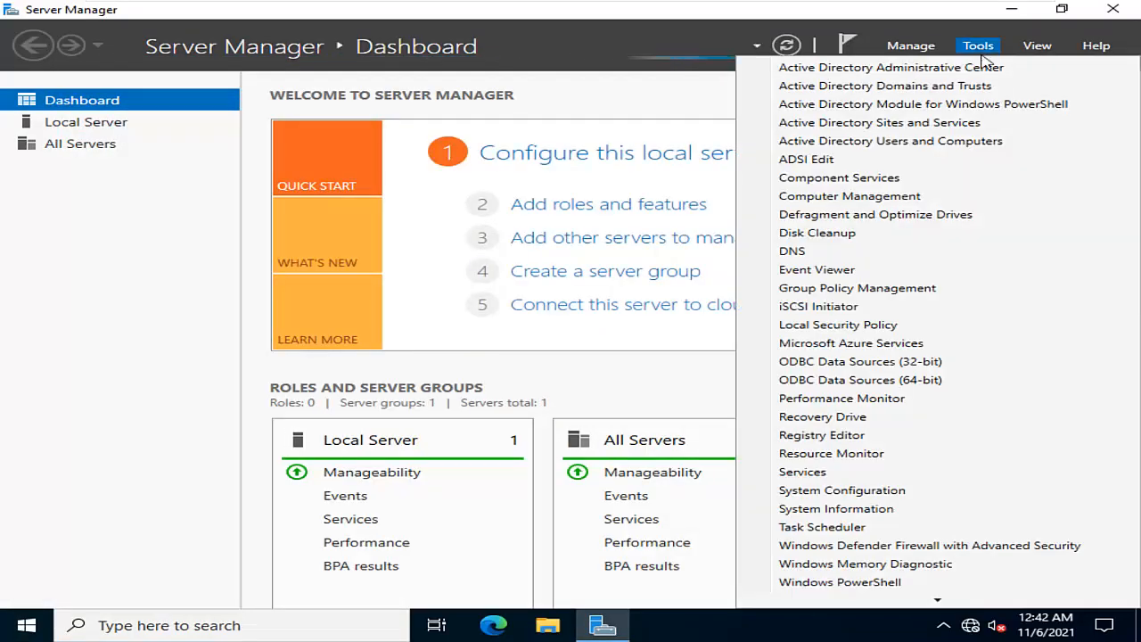
left_click(878, 143)
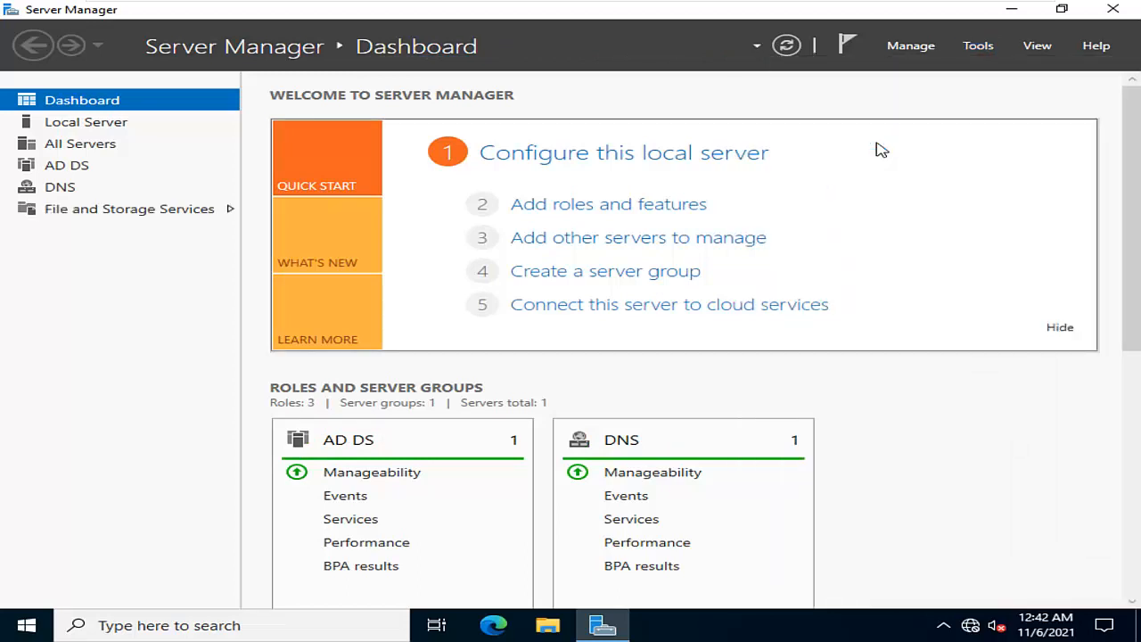